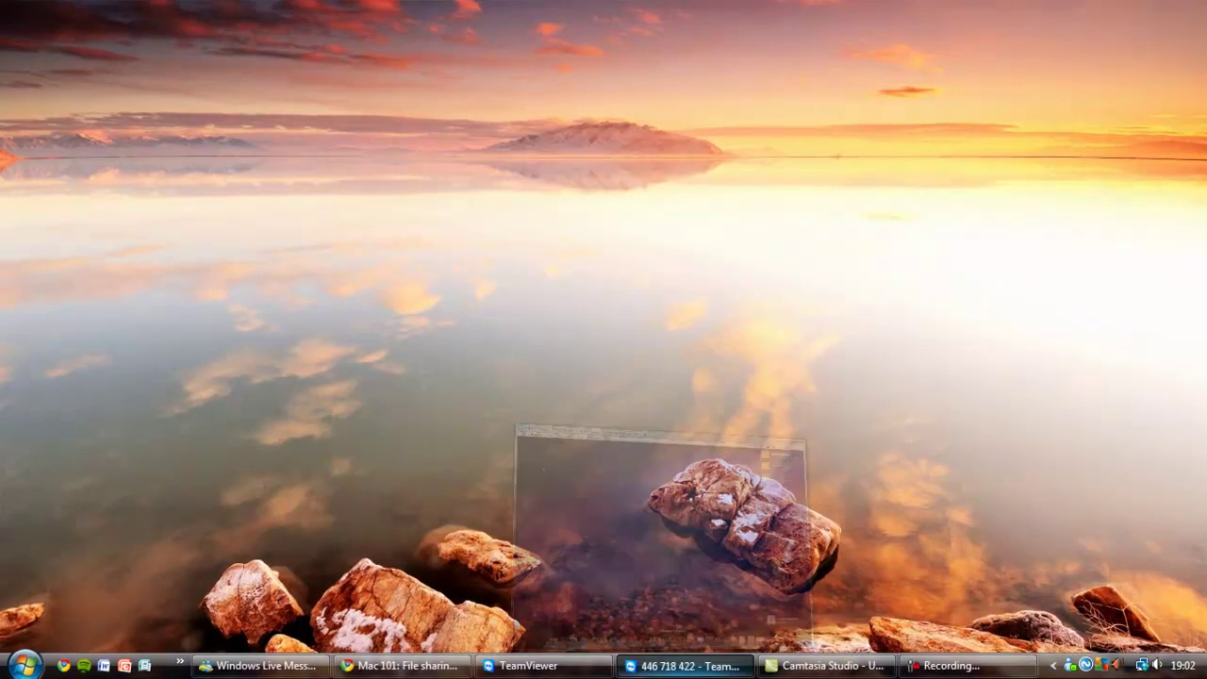
Step: Switch to the TeamViewer remote session and examine the Mac's system version and hardware in About This Mac, closing the window when done
left_click(688, 666)
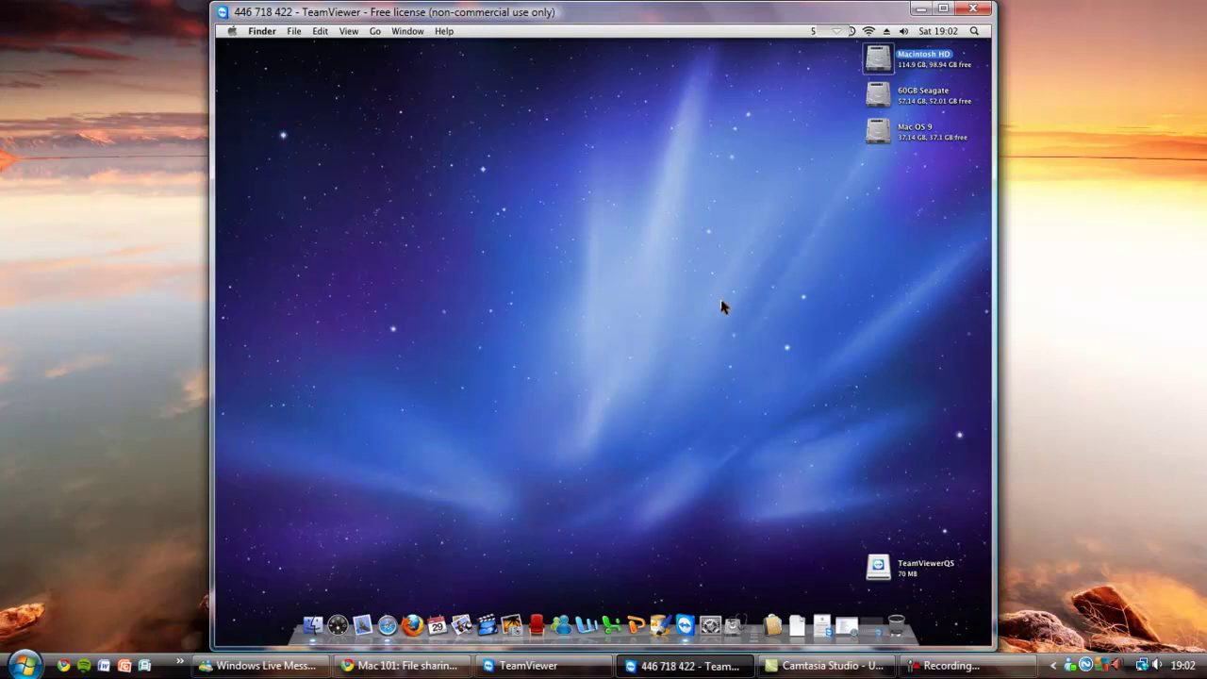
left_click(231, 43)
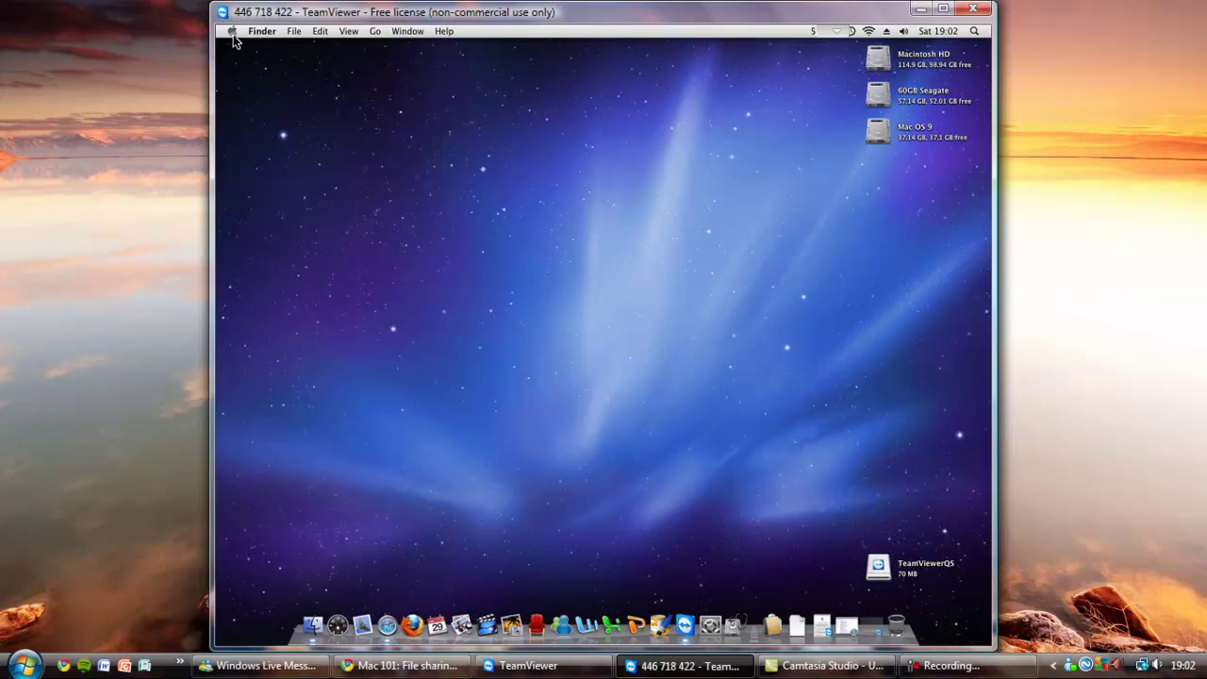
left_click(233, 32)
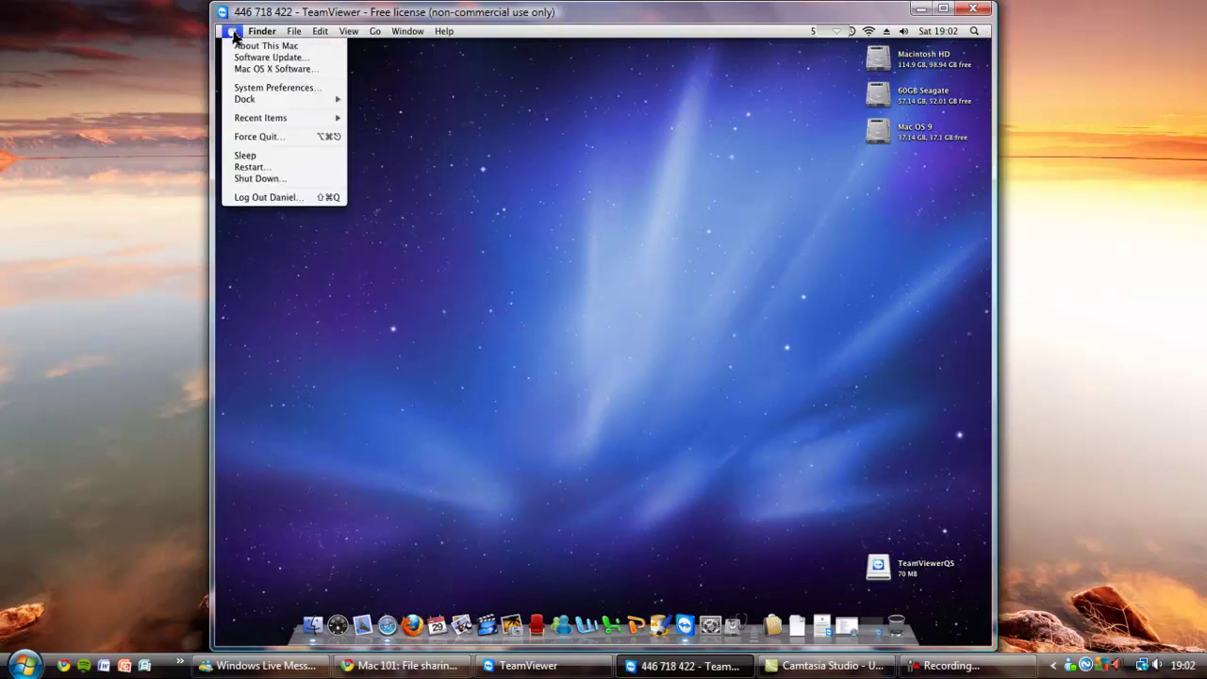
left_click(255, 47)
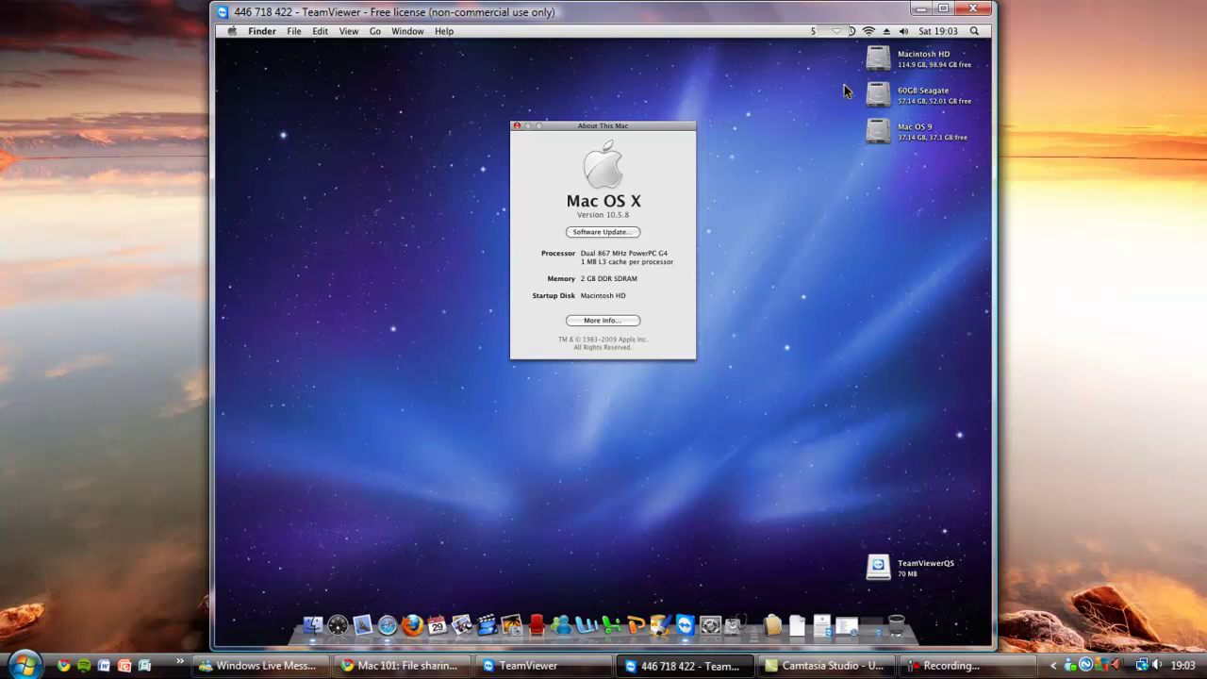
left_click_drag(845, 79, 978, 111)
left_click(908, 262)
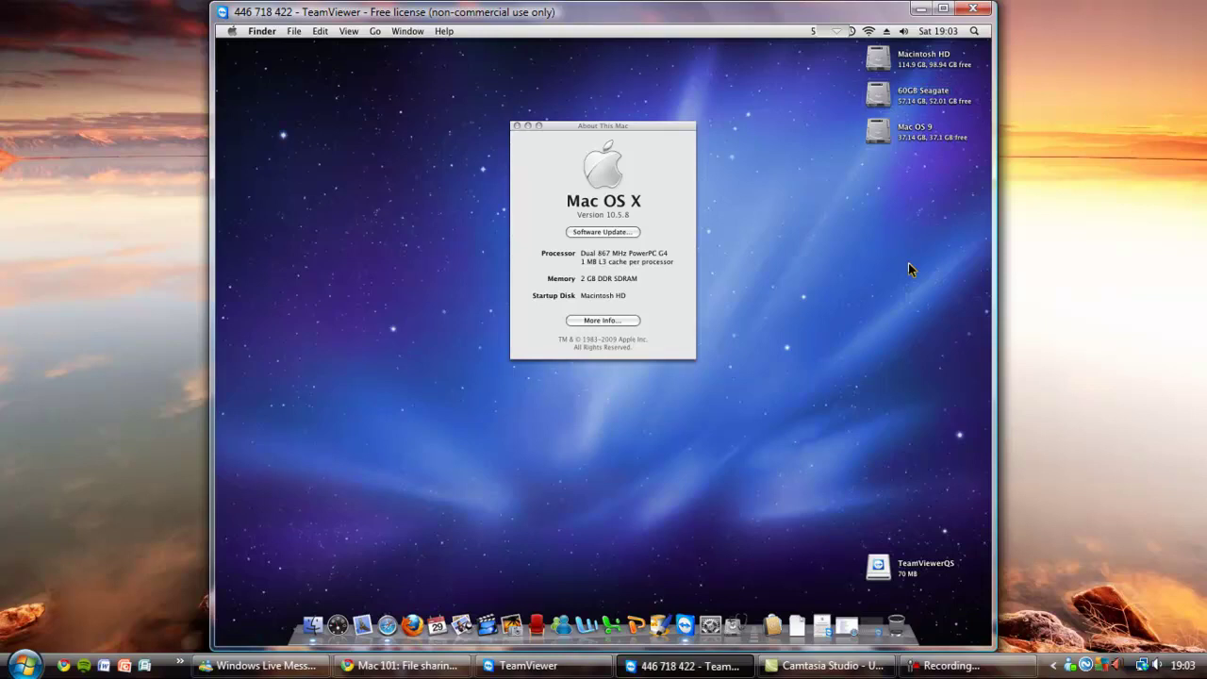
left_click(518, 125)
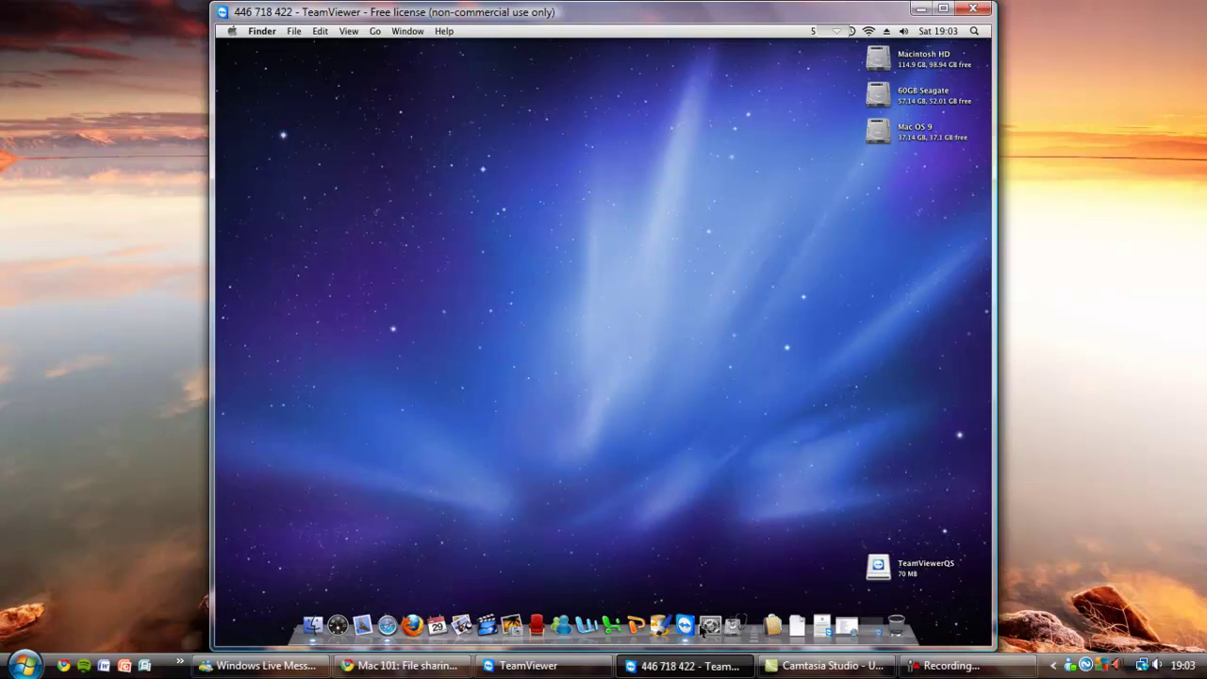
Step: Check the File Sharing service in the Mac's Sharing preferences and return to the System Preferences overview
left_click(712, 625)
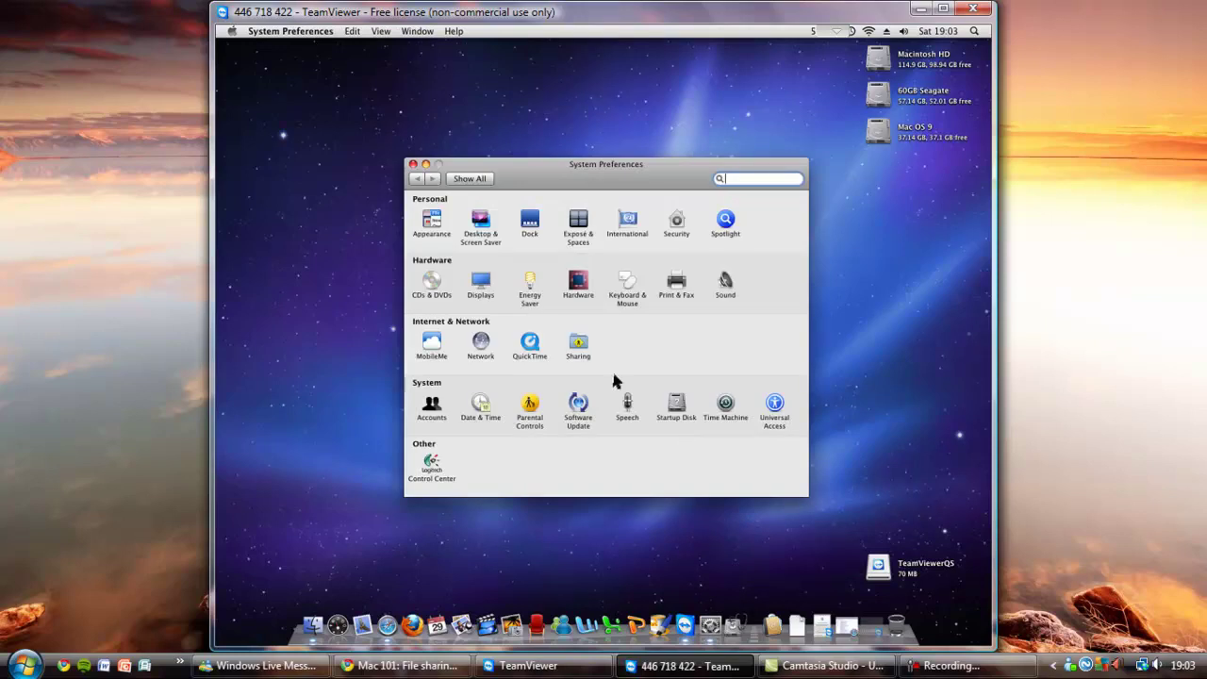
left_click(579, 345)
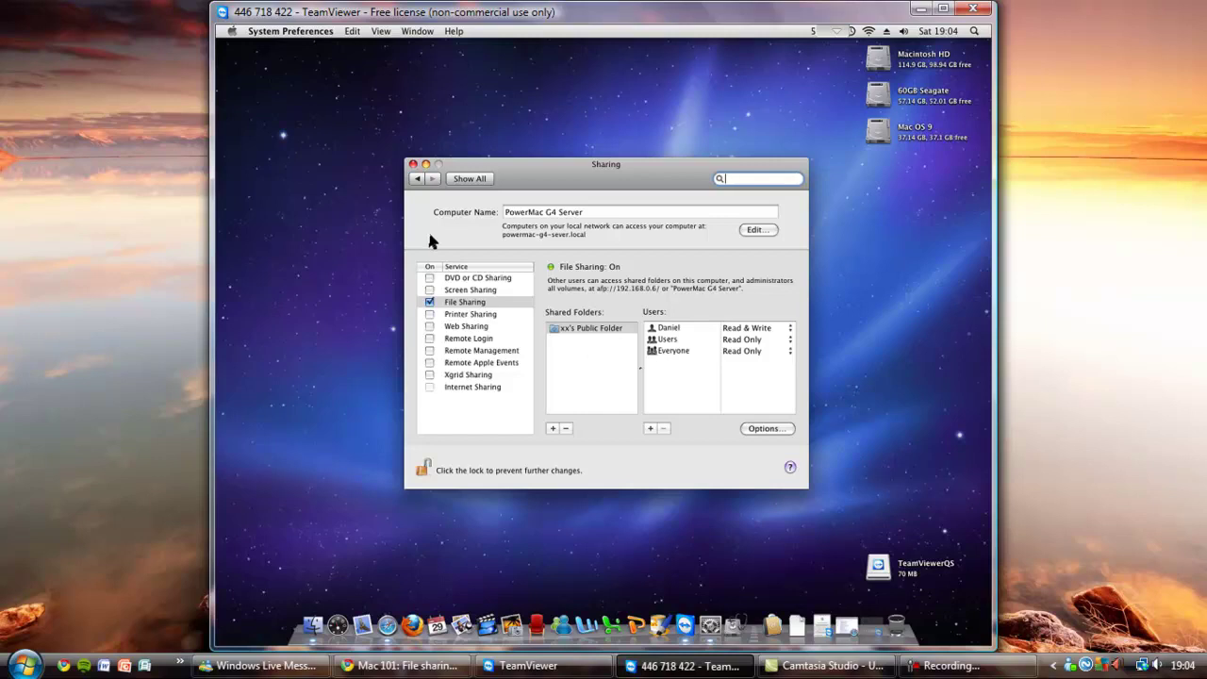
left_click(418, 182)
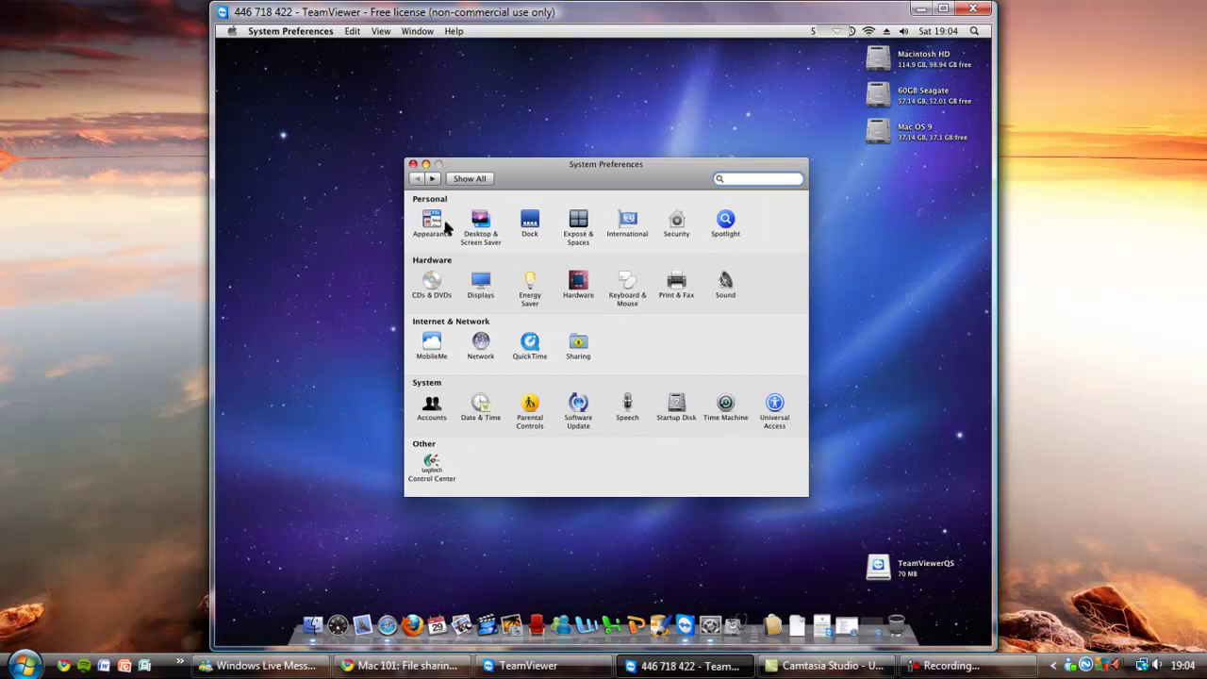
Step: Open the WINS settings of the AirPort connection in the Mac's Network preferences and select the NetBIOS name text
left_click(482, 348)
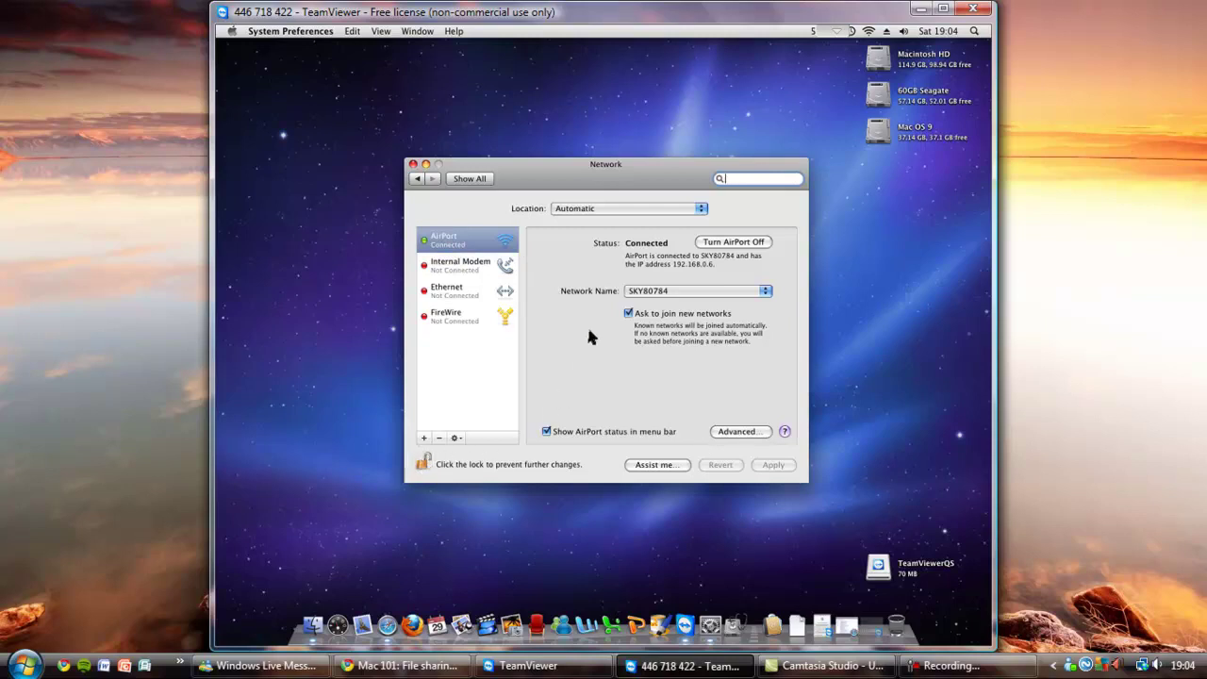
left_click(740, 432)
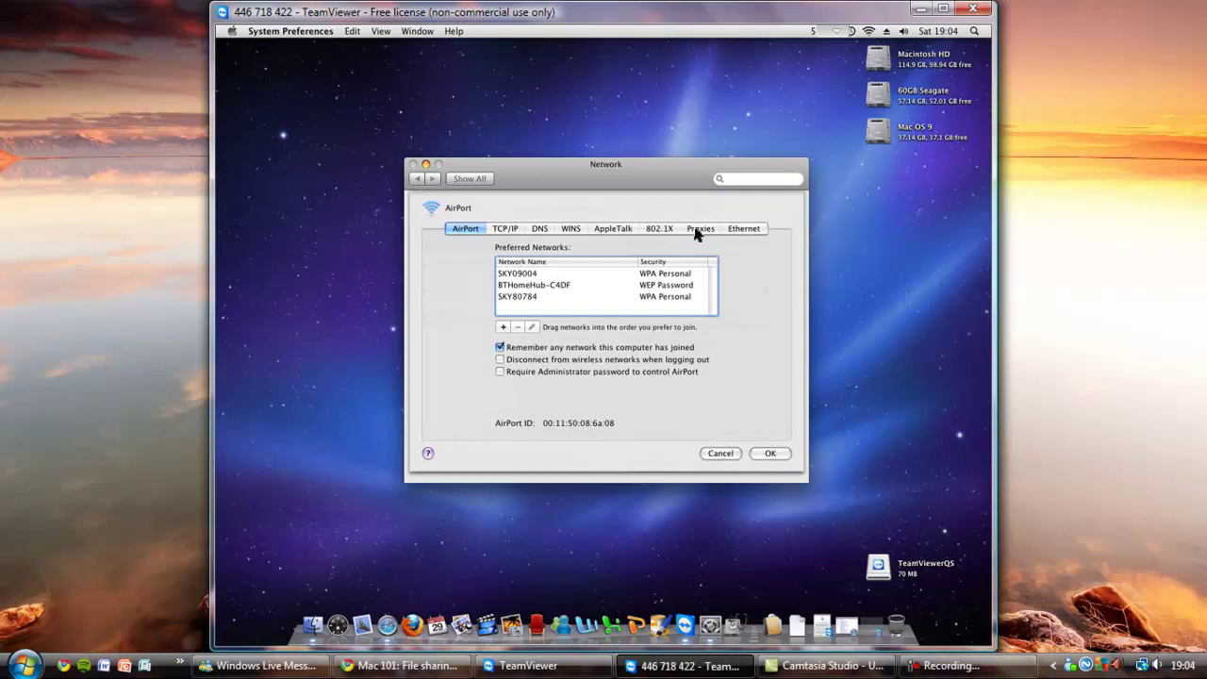
left_click(583, 236)
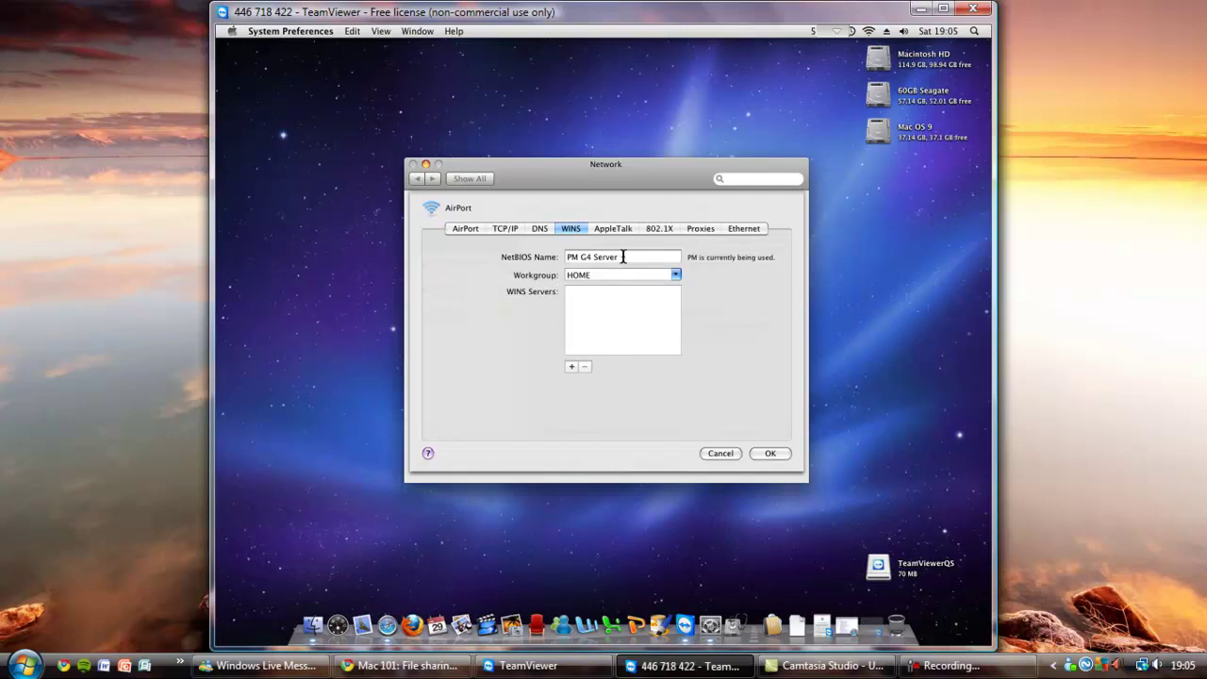
left_click_drag(621, 257, 566, 260)
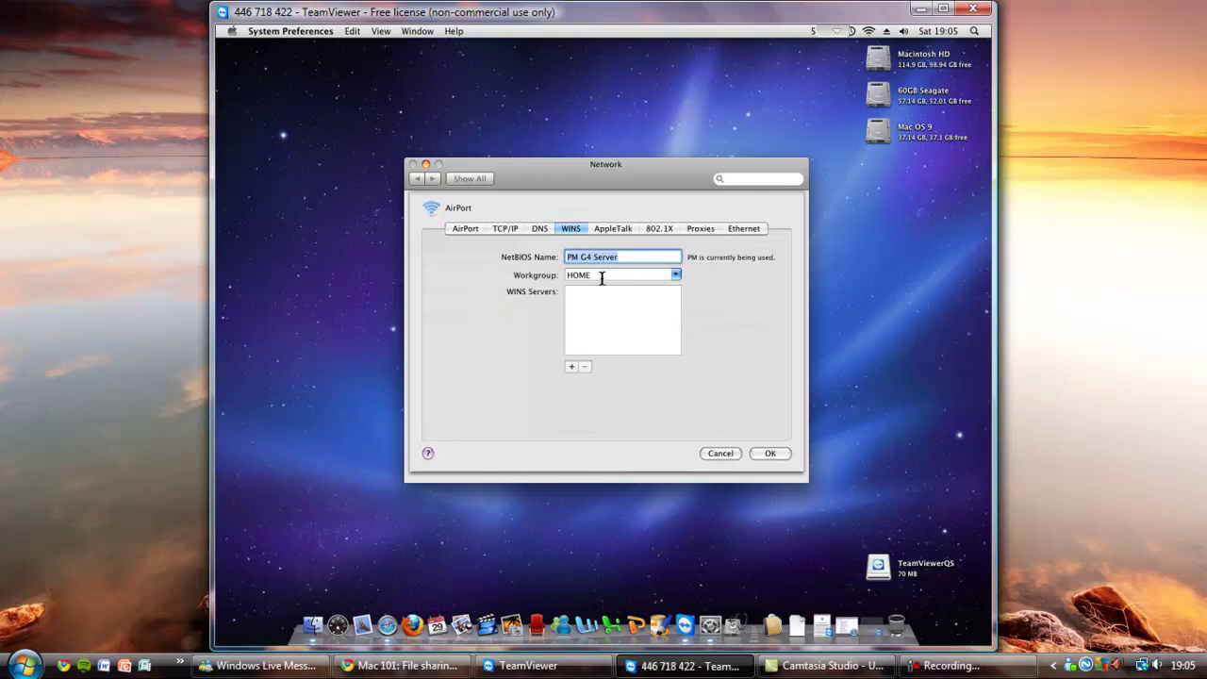
Step: Minimise the remote session and check the Windows PC's workgroup in its System information, closing the Control Panel windows when done
left_click(919, 9)
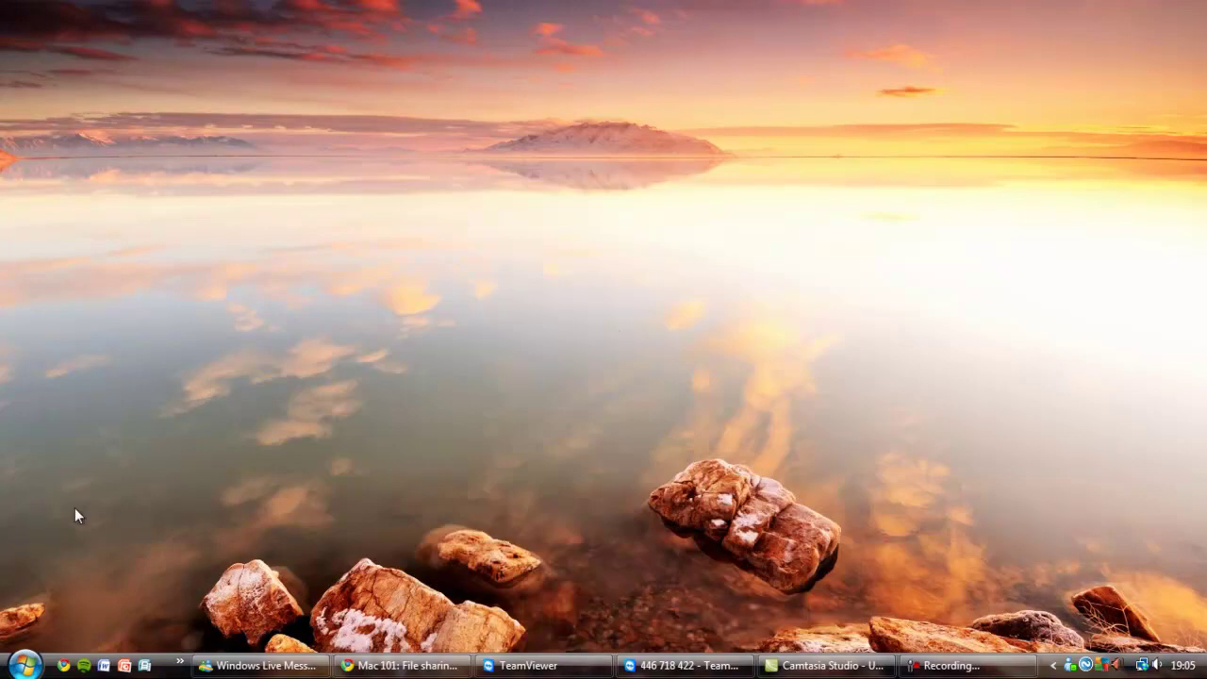
left_click(23, 665)
left_click(298, 361)
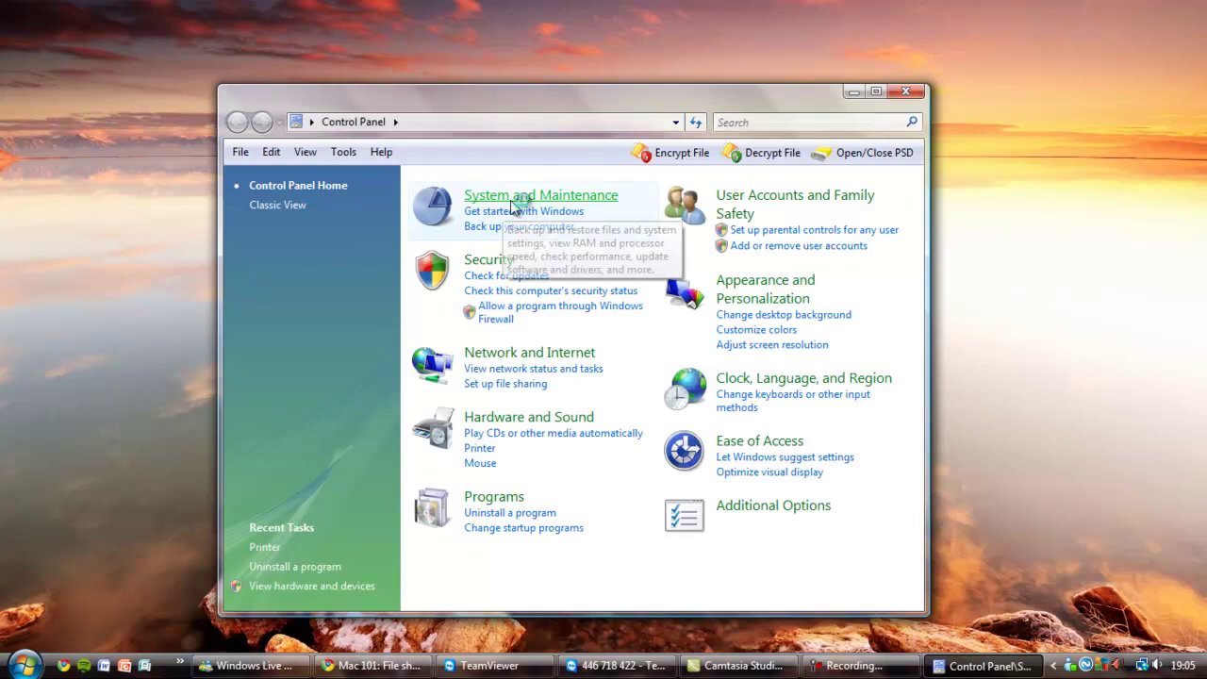
left_click(514, 205)
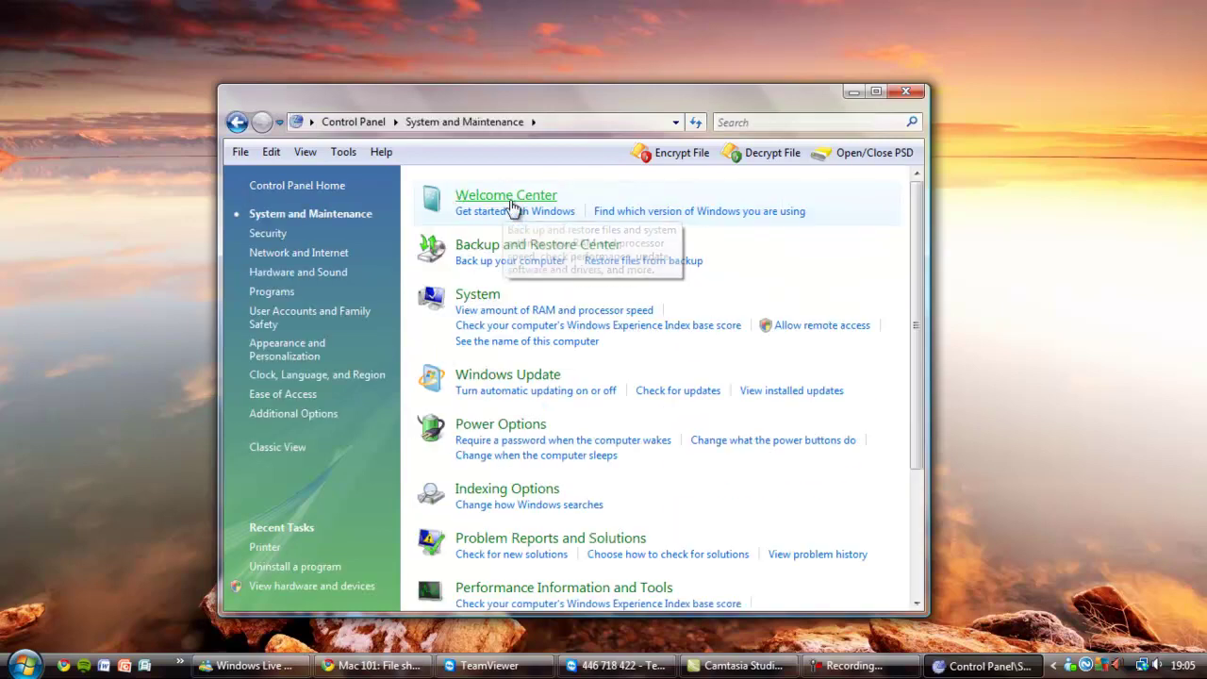
left_click(478, 295)
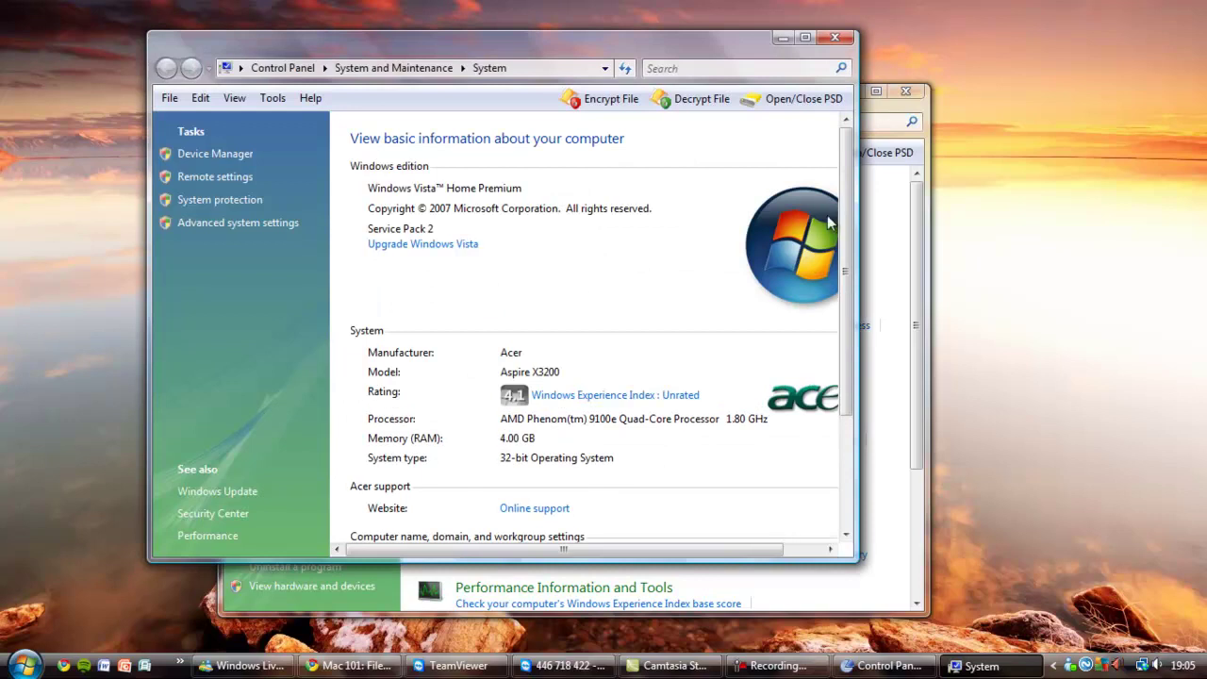
left_click_drag(851, 203, 847, 321)
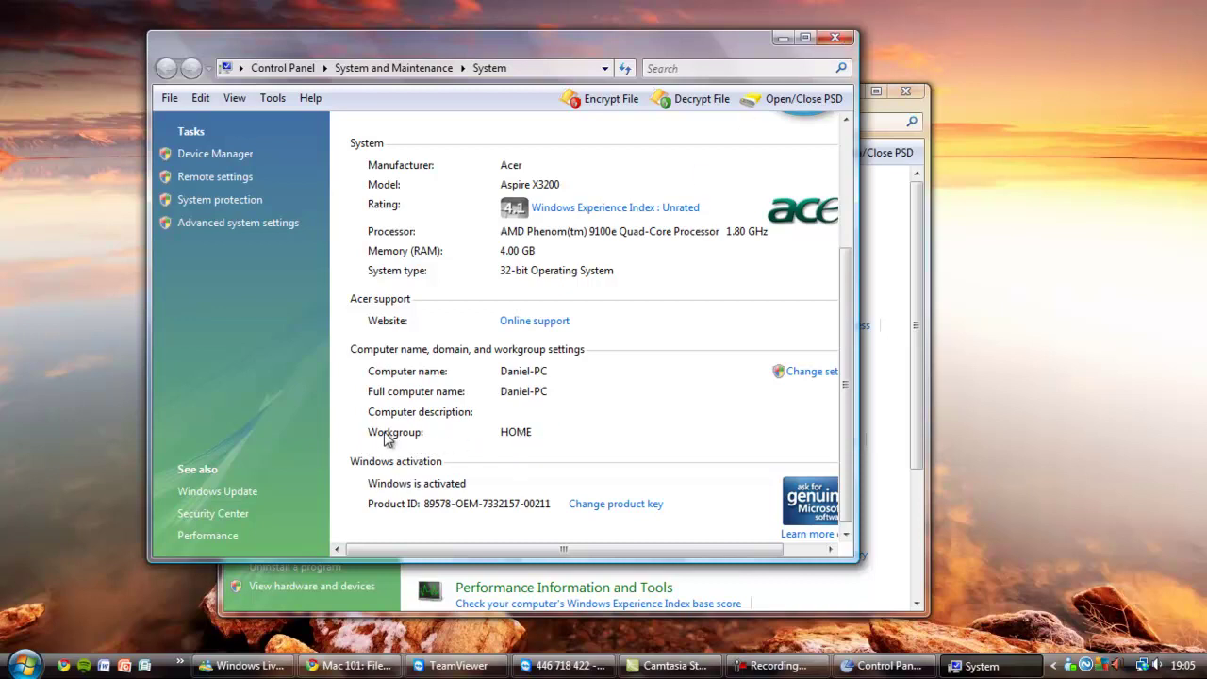
left_click(847, 39)
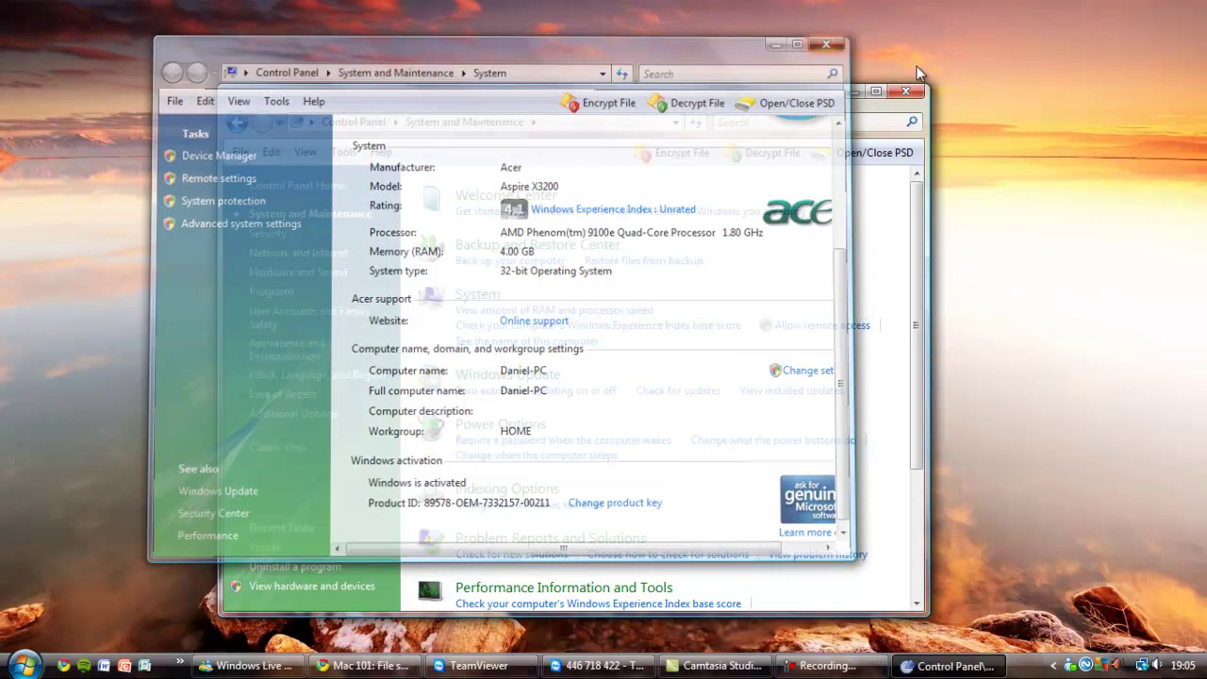
left_click(907, 90)
Step: Switch back to the TeamViewer remote session, accept the AirPort WINS settings and return to the System Preferences overview
left_click(688, 665)
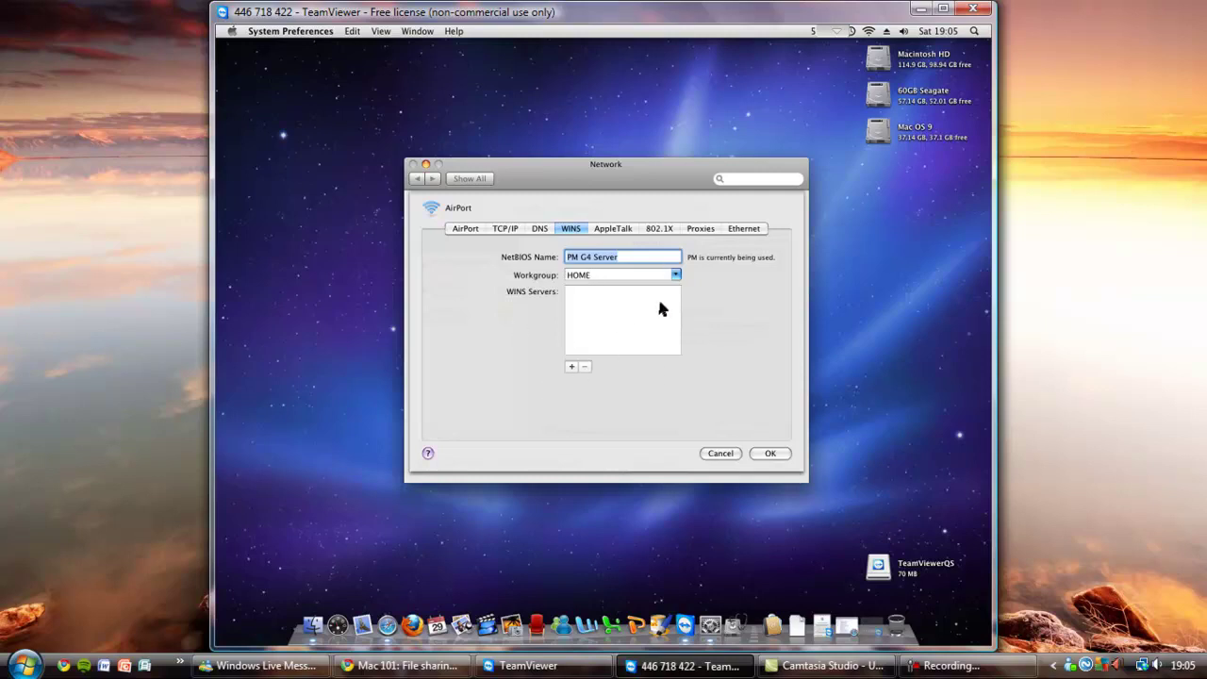
left_click(774, 453)
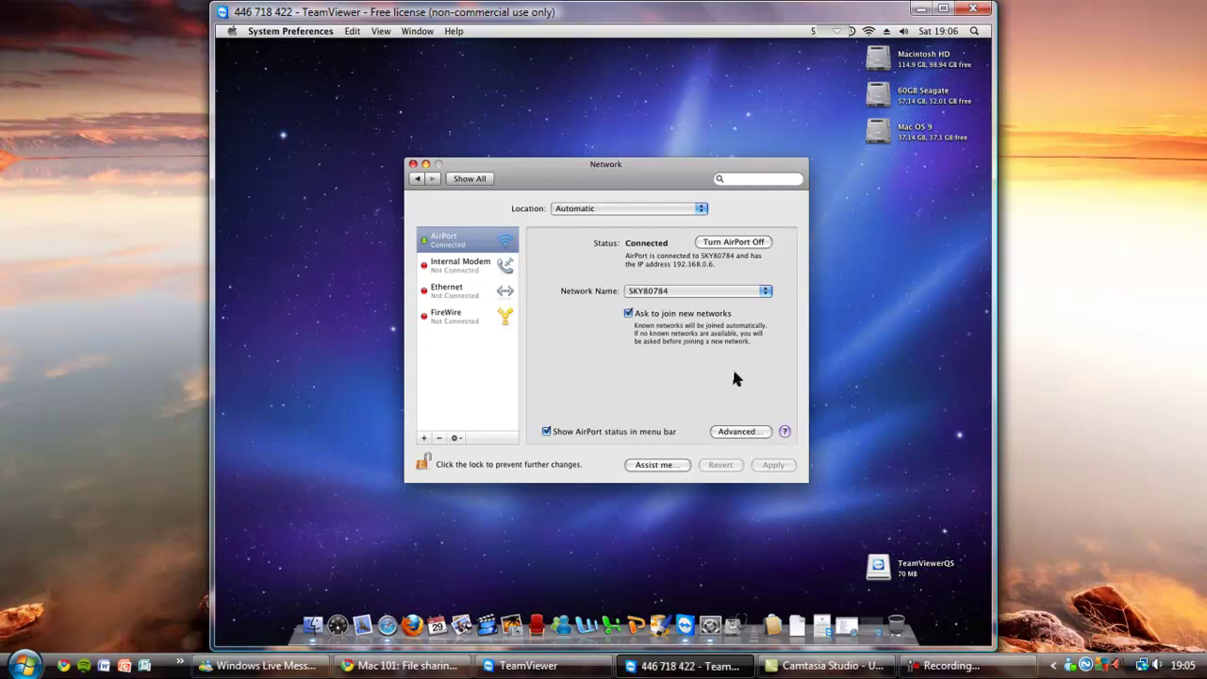
left_click(418, 179)
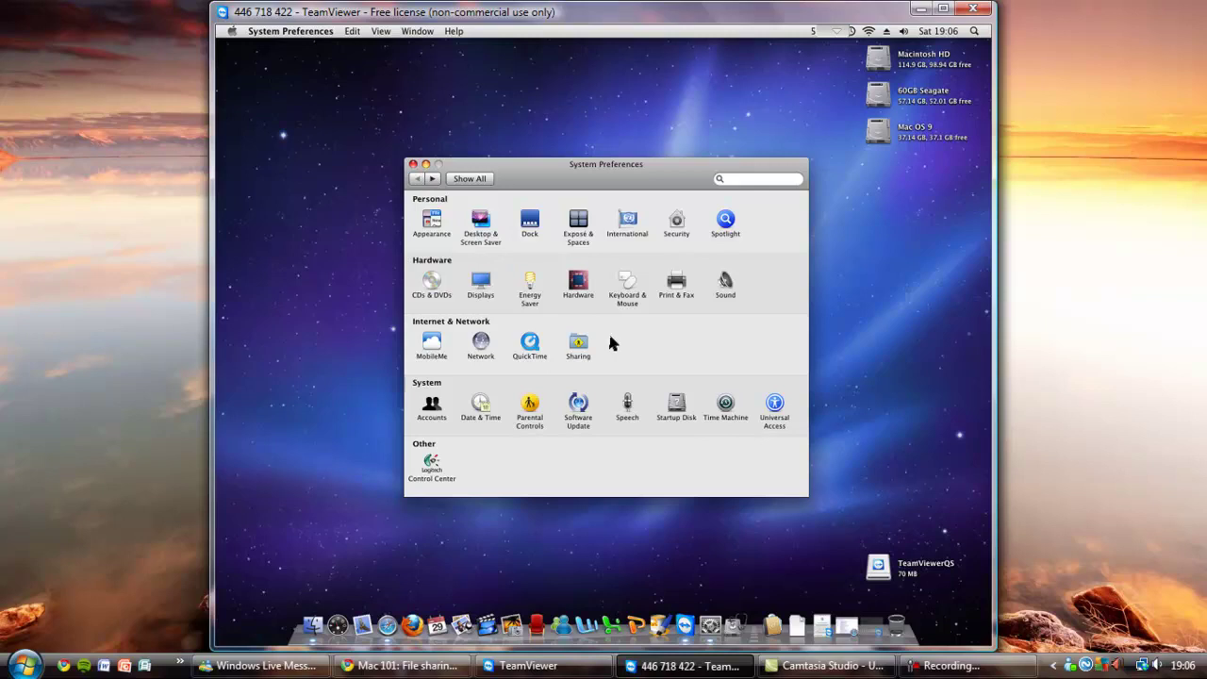
Step: Review the AFP, FTP and SMB options and the enabled SMB account for File Sharing in the Mac's Sharing preferences
left_click(580, 345)
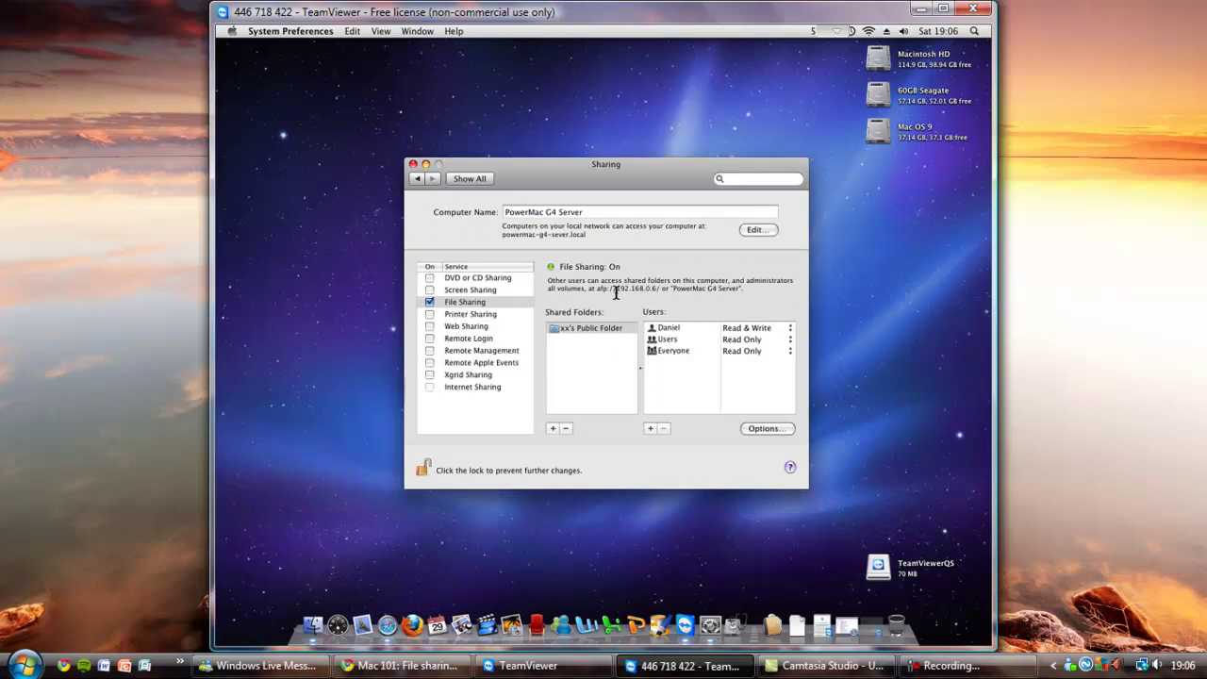
left_click(762, 430)
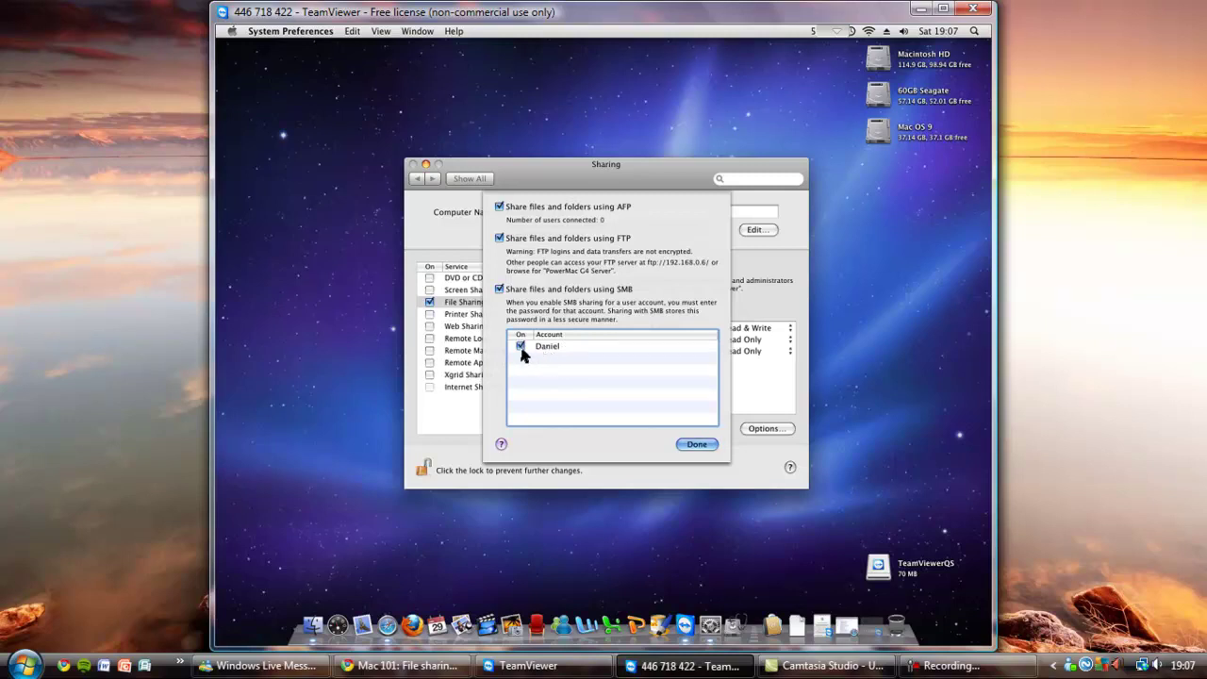
left_click(697, 444)
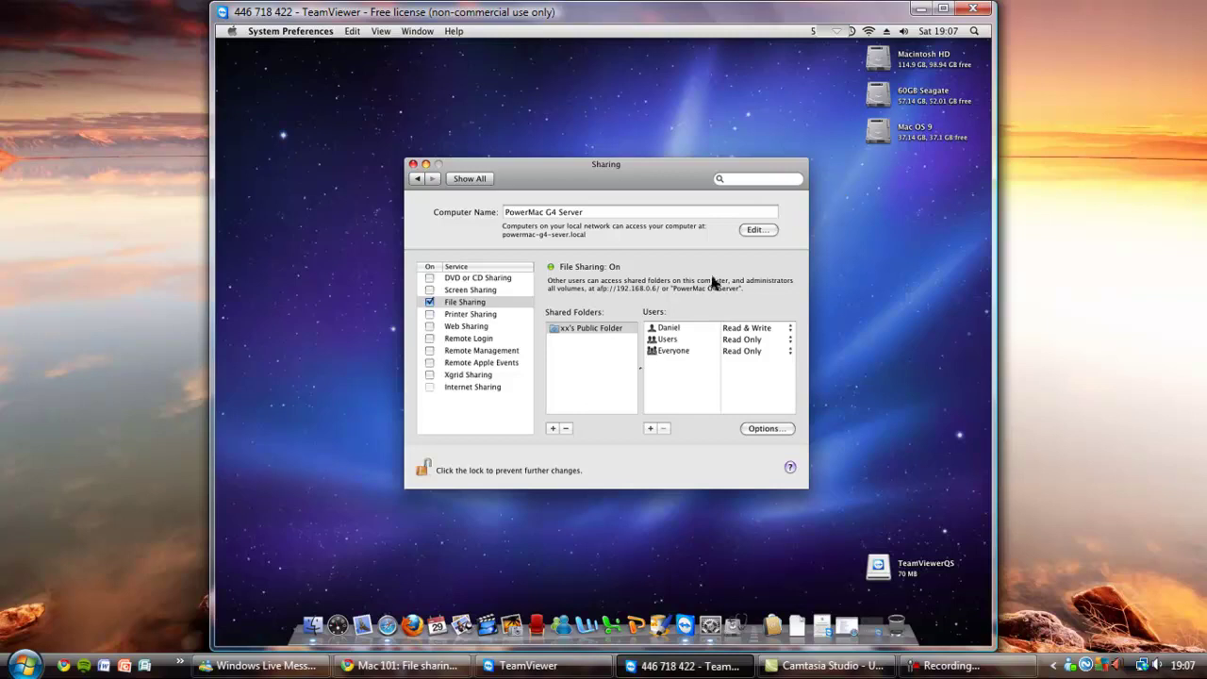
Step: Add the 60GB Seagate drive to the Mac's shared folders and select it in the list
left_click(552, 429)
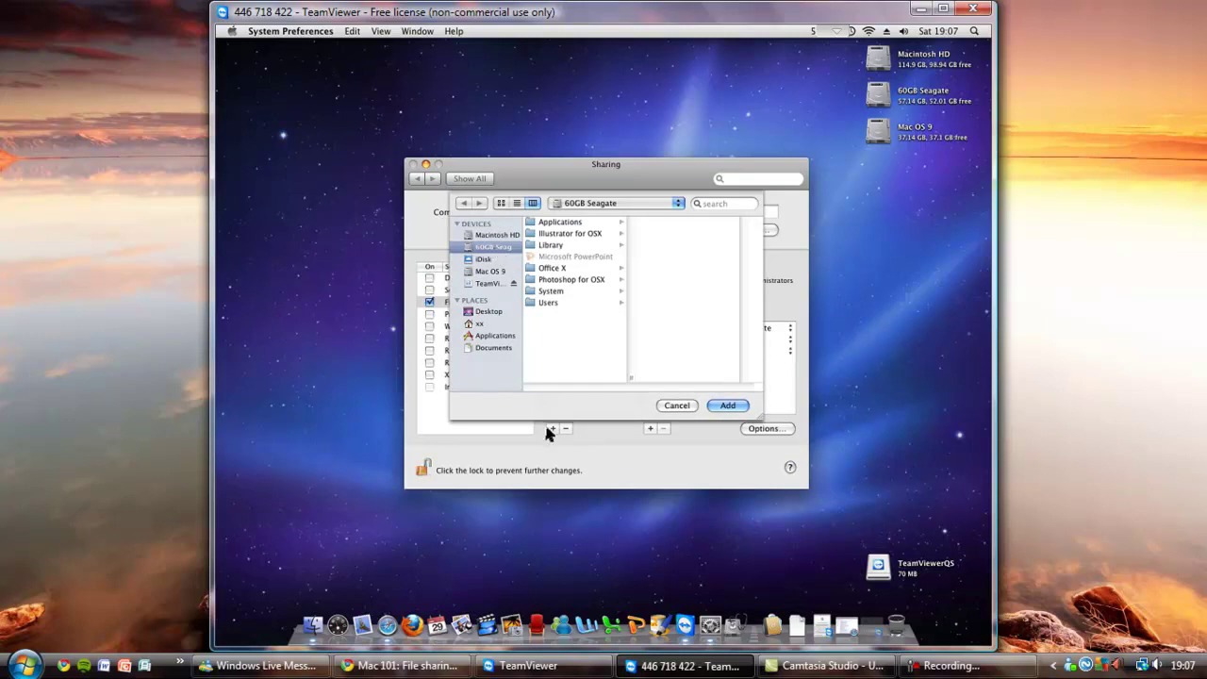
left_click(487, 247)
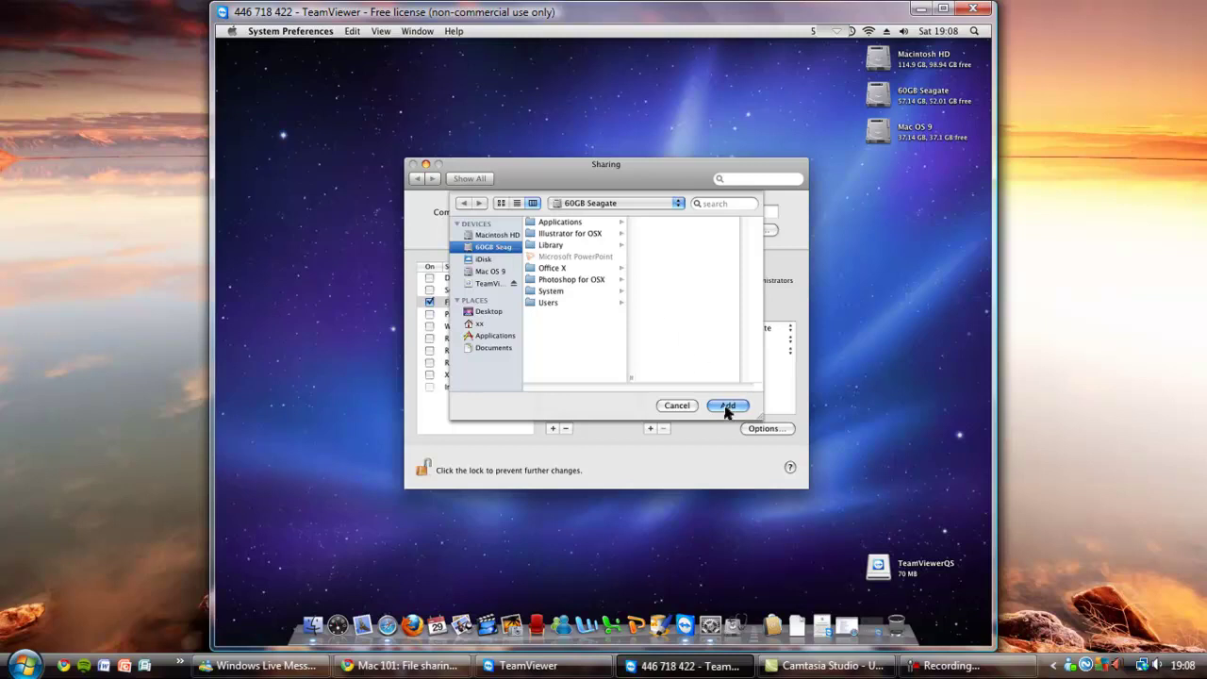
left_click(675, 404)
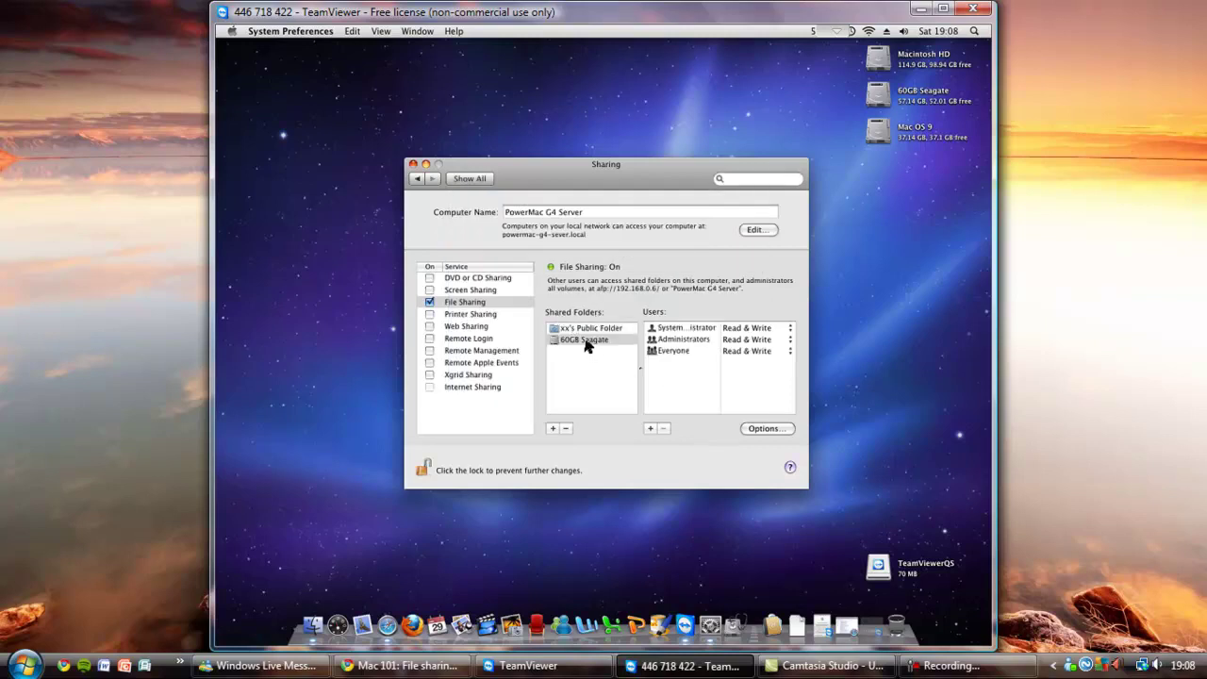
left_click(587, 342)
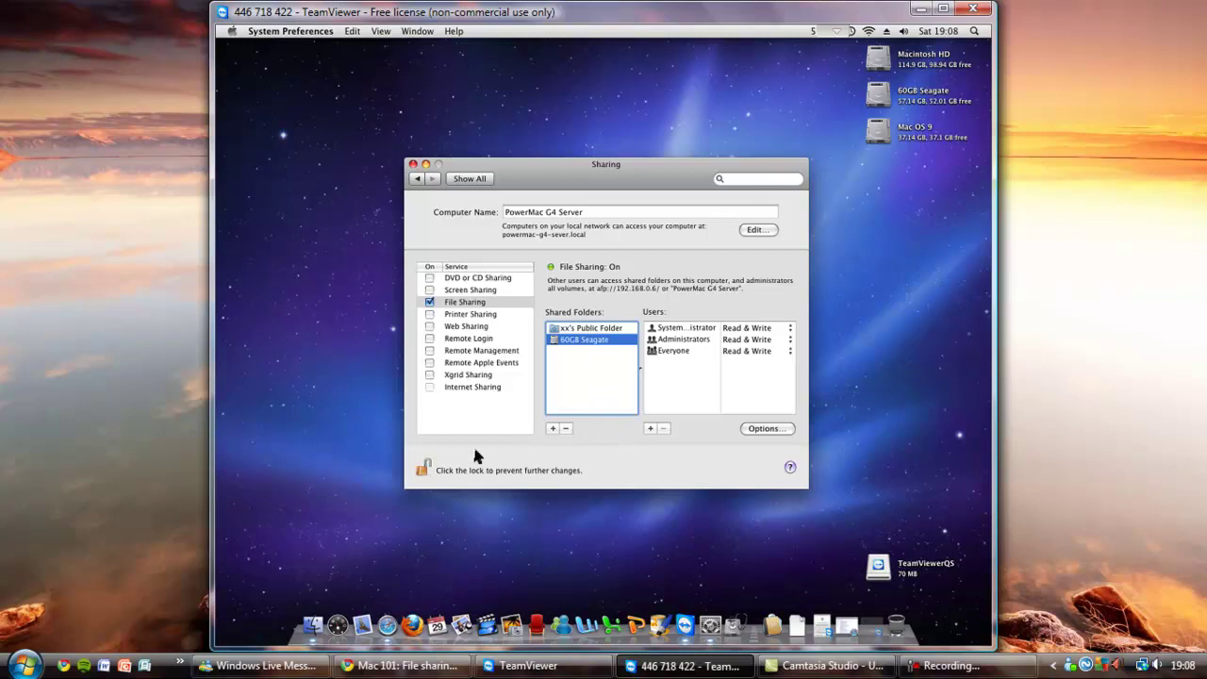
Step: Minimise System Preferences and the remote session, and open PM G4 SERVER from the Windows PC's Network folder
left_click(425, 165)
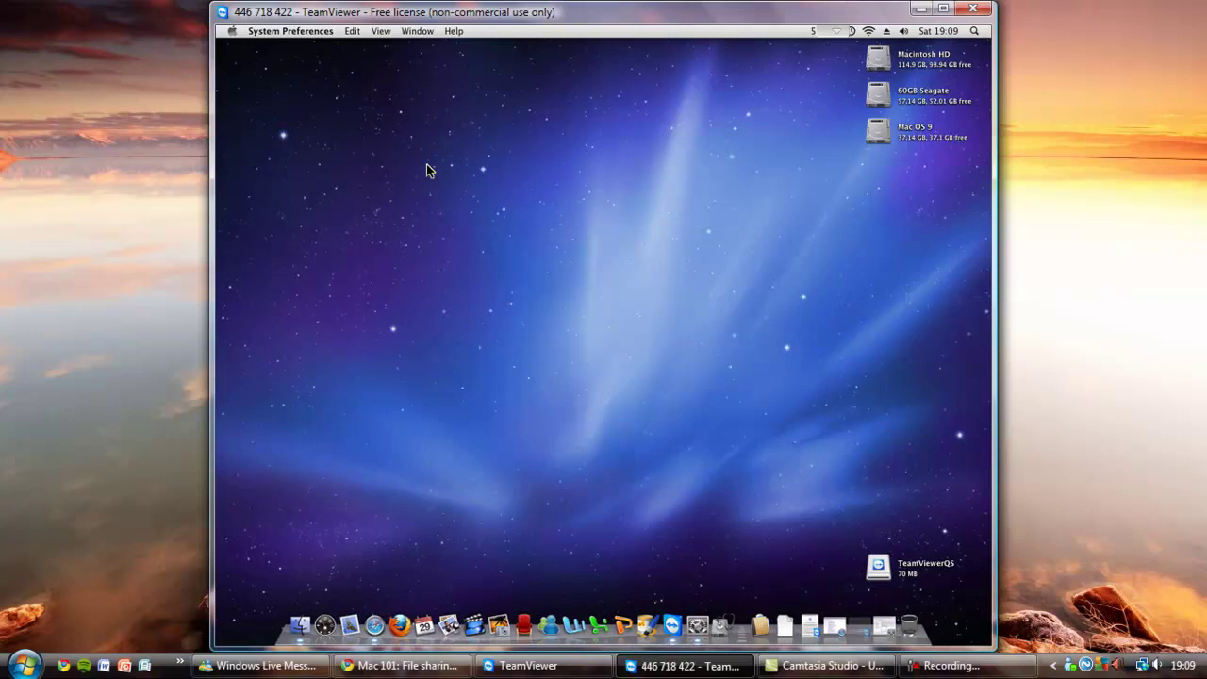
left_click(923, 8)
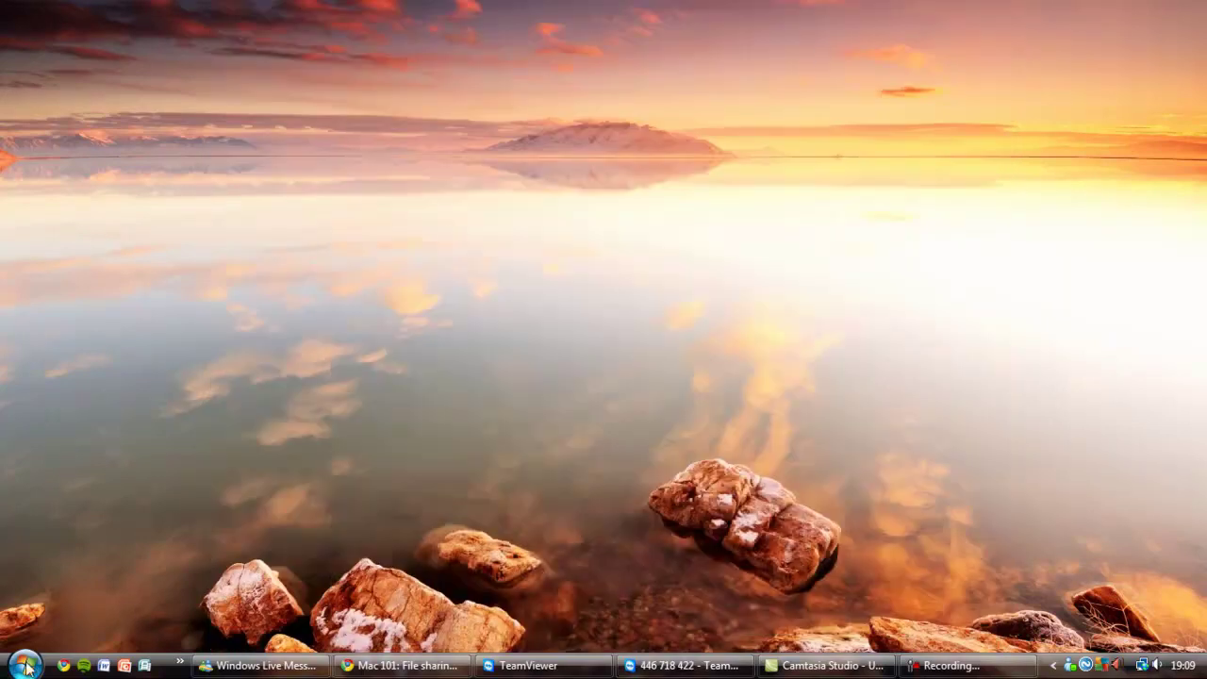
left_click(24, 664)
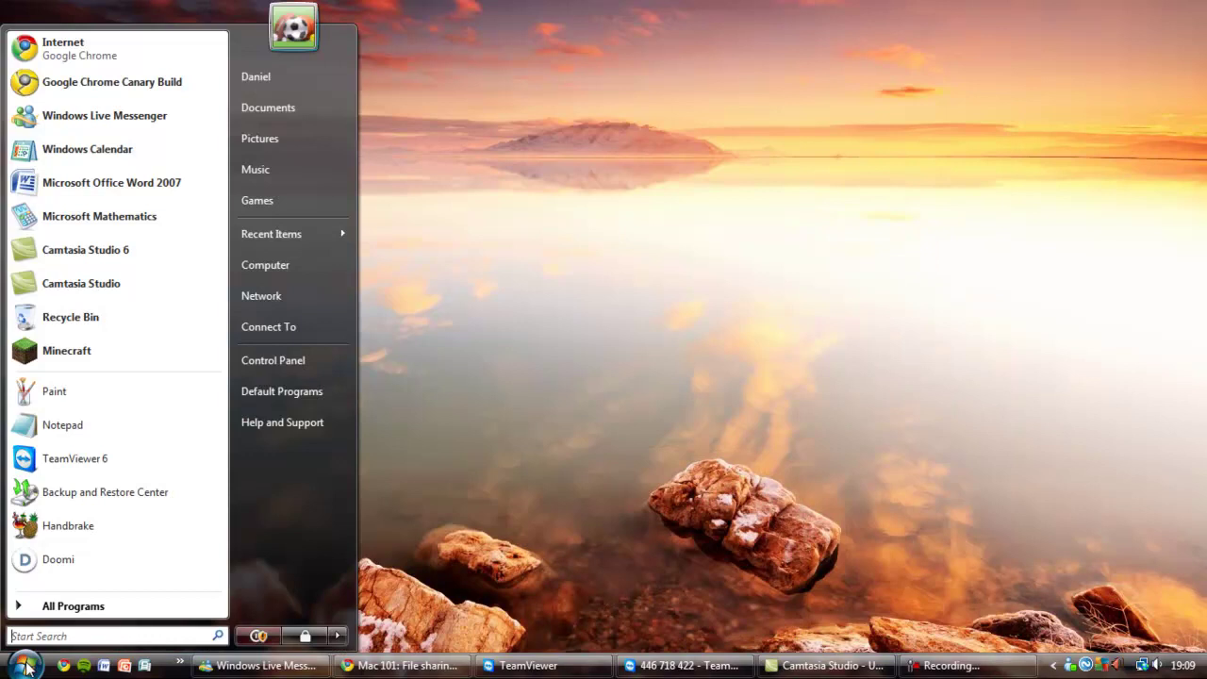
left_click(296, 268)
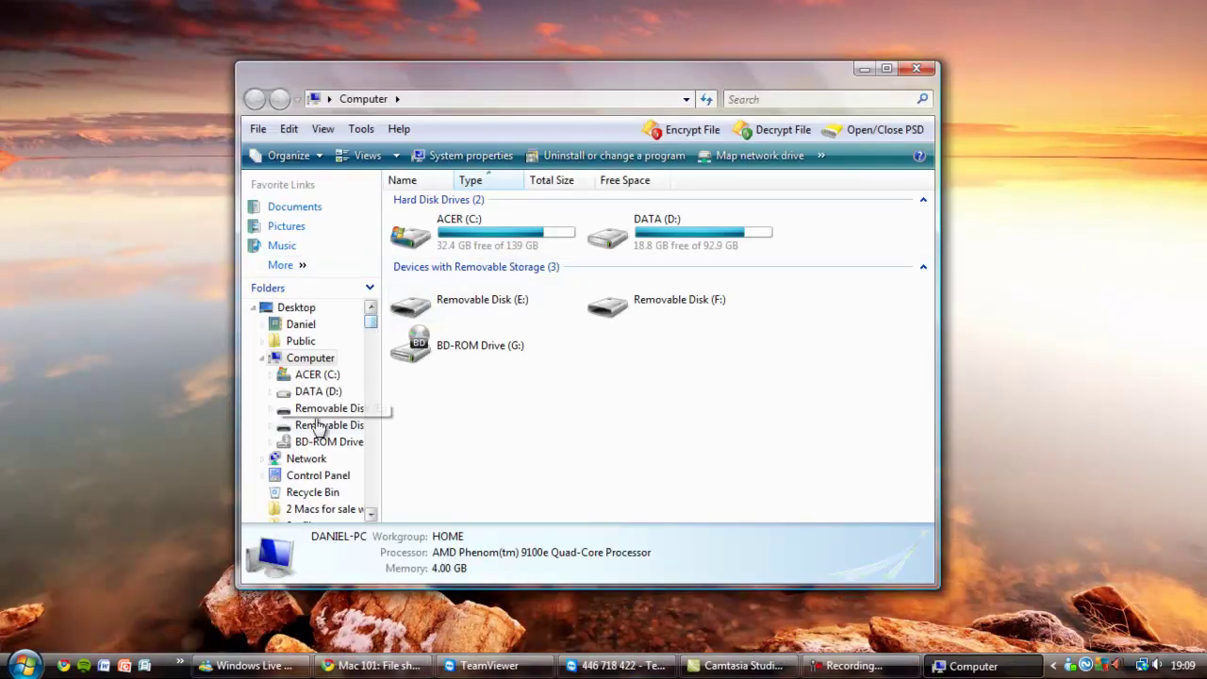
left_click(288, 464)
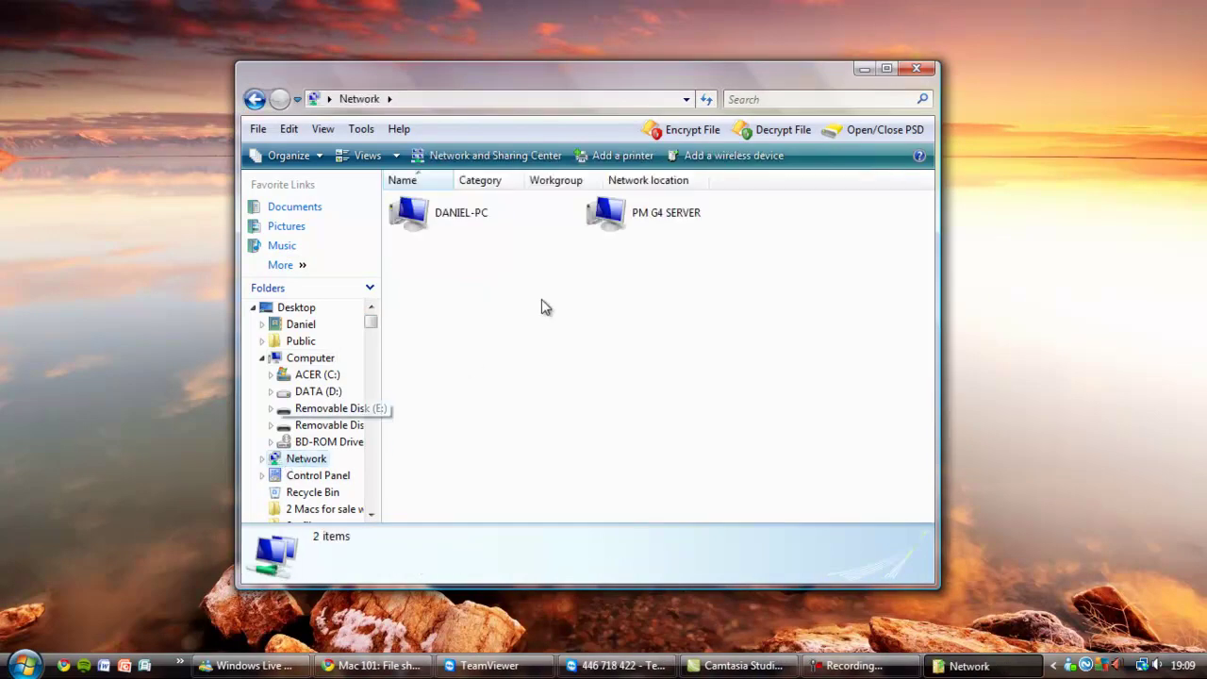
double_click(630, 219)
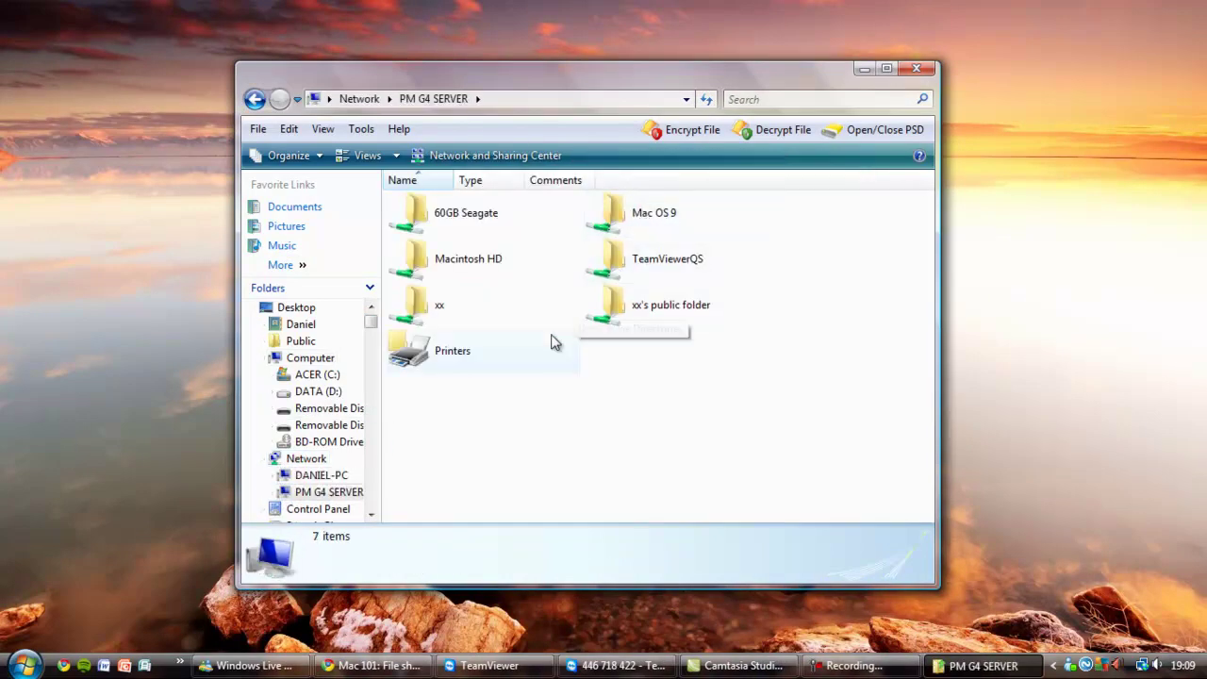
Step: Look through the PM G4 SERVER shares, including Macintosh HD and 60GB Seagate, returning to the server's share list each time
double_click(510, 303)
key("BackSpace")
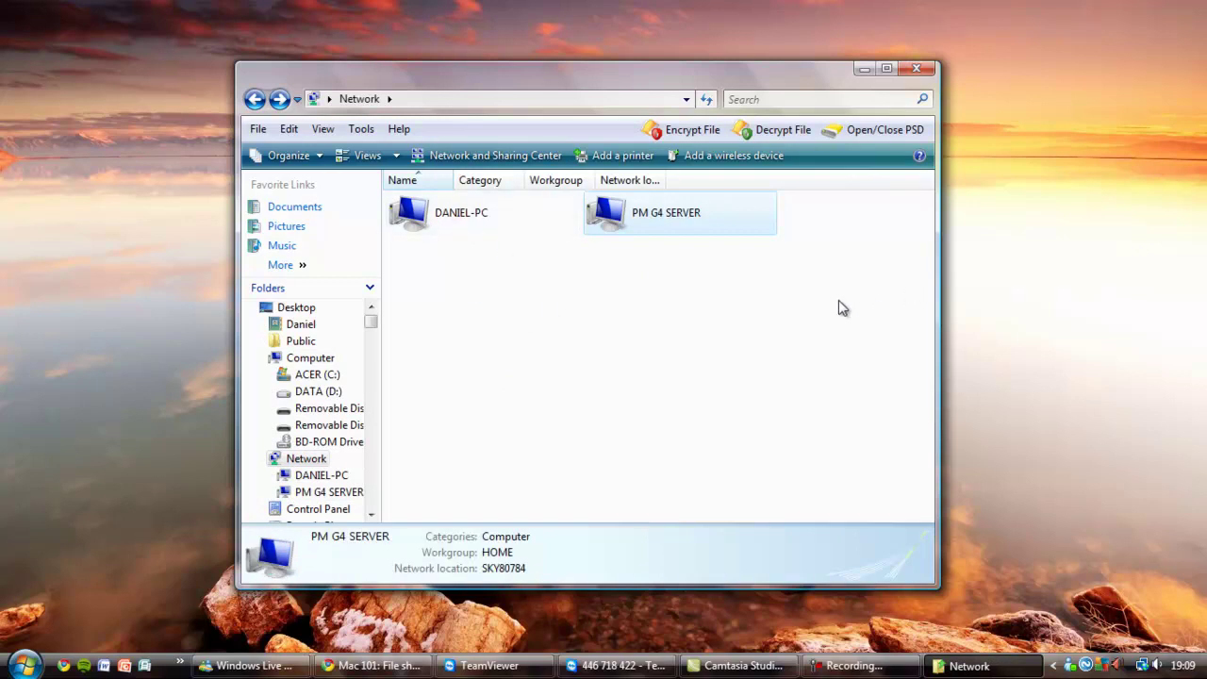
double_click(682, 225)
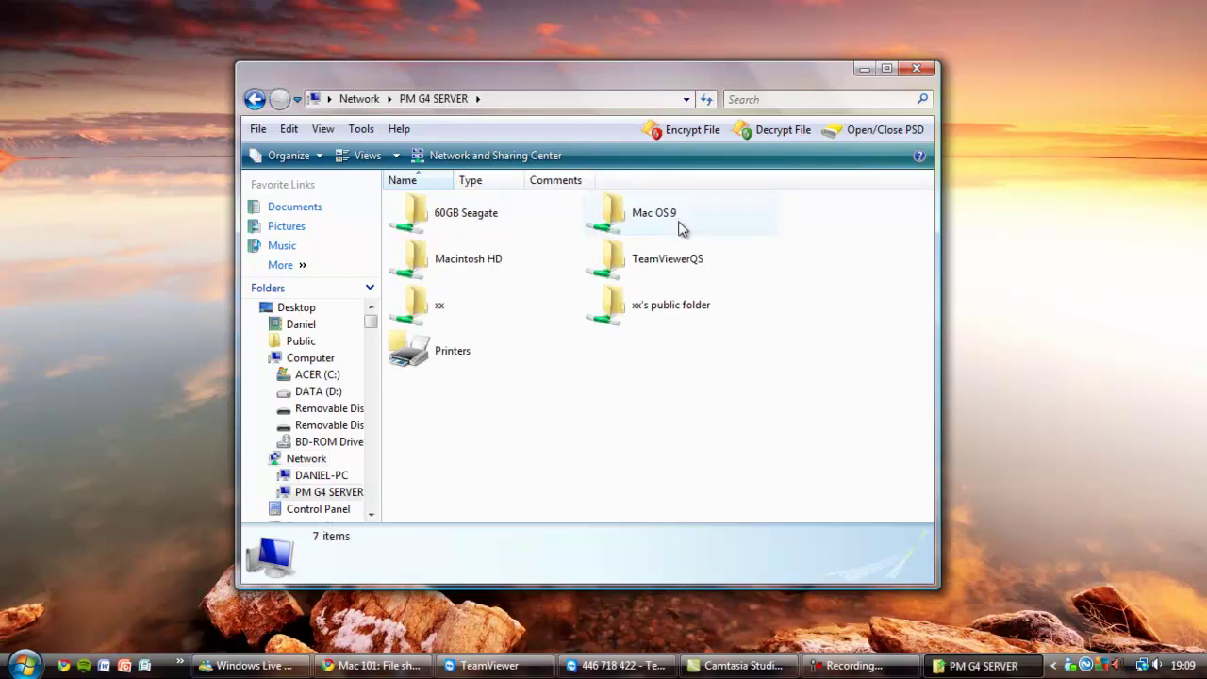
double_click(501, 262)
key("BackSpace")
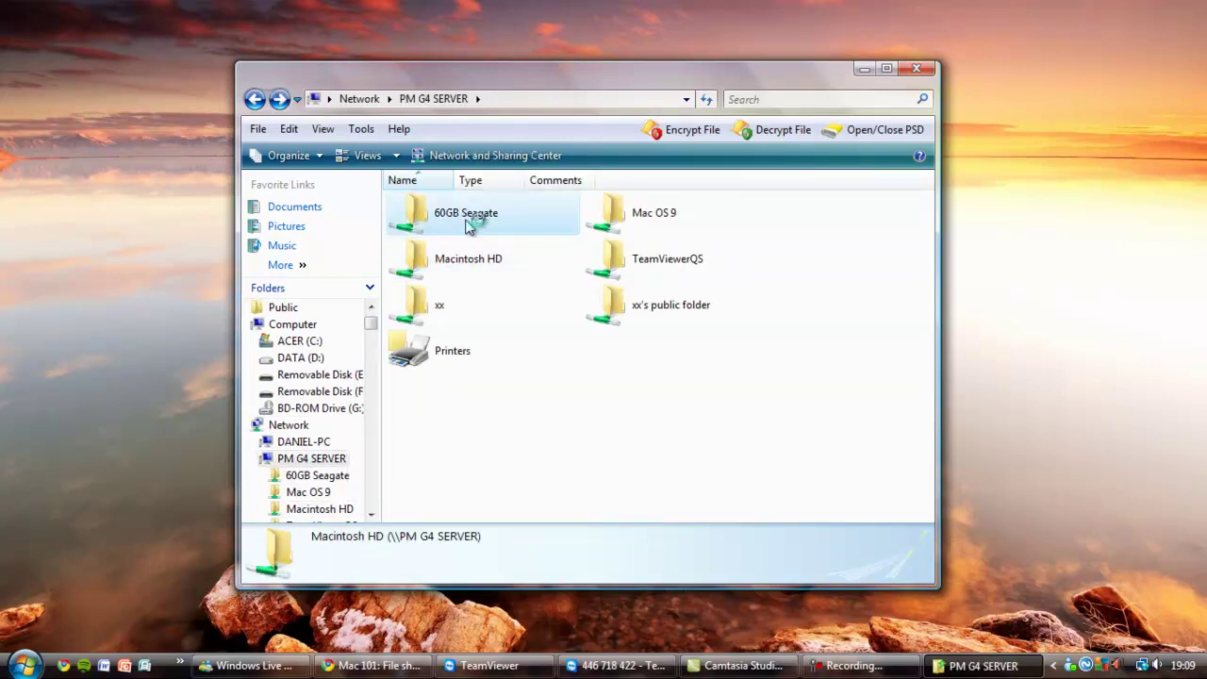
double_click(472, 219)
key("BackSpace")
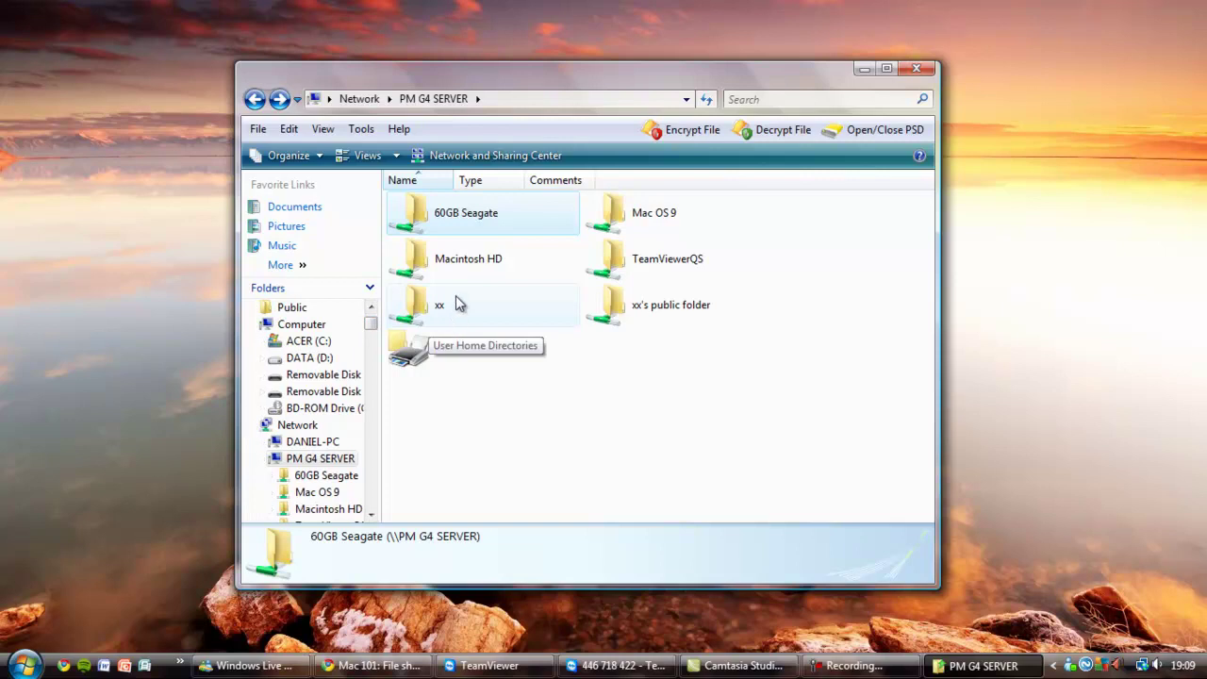
left_click(625, 666)
left_click(622, 666)
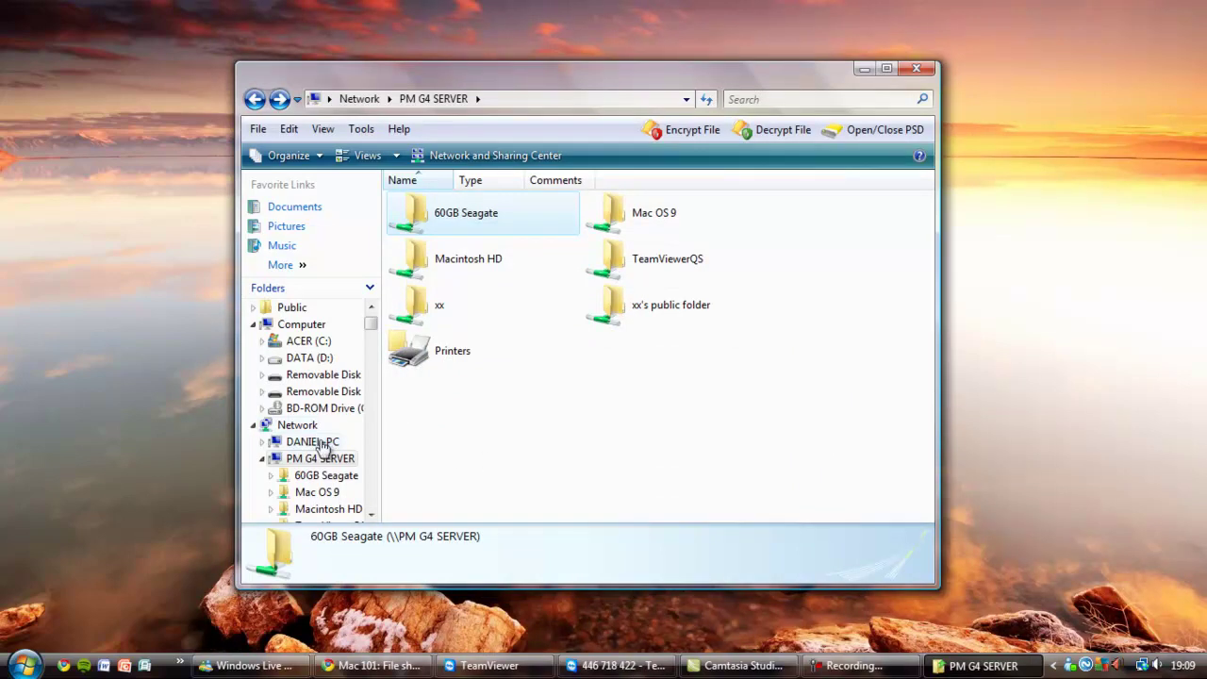
Step: Start mapping a network drive from the PC's Computer folder and choose Z: as the drive letter
left_click(301, 325)
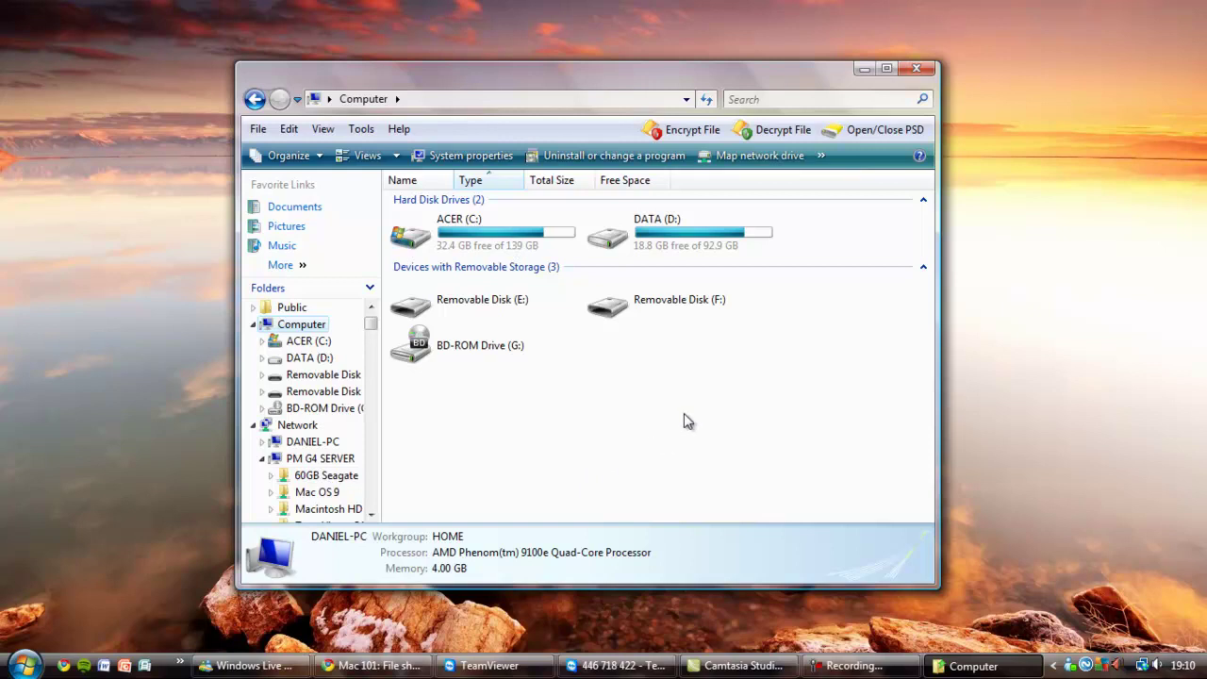
left_click(739, 161)
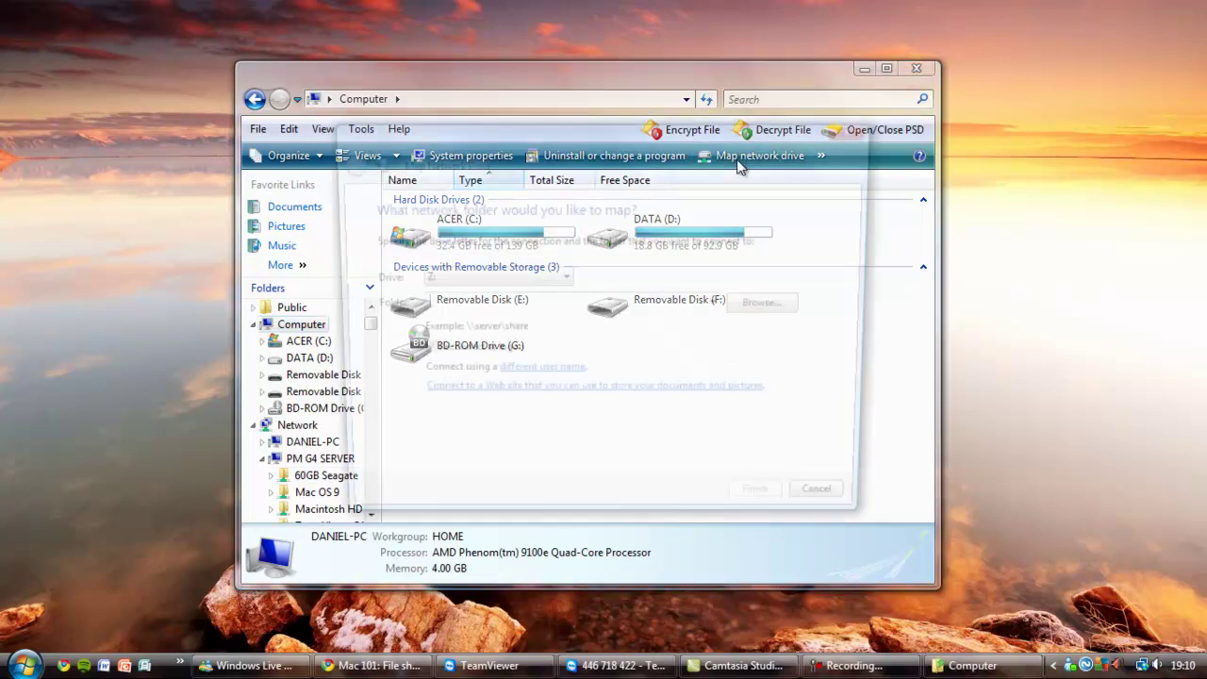
mouse_move(806, 135)
left_mouse_down()
mouse_move(795, 180)
mouse_move(812, 130)
left_mouse_up()
left_click(586, 273)
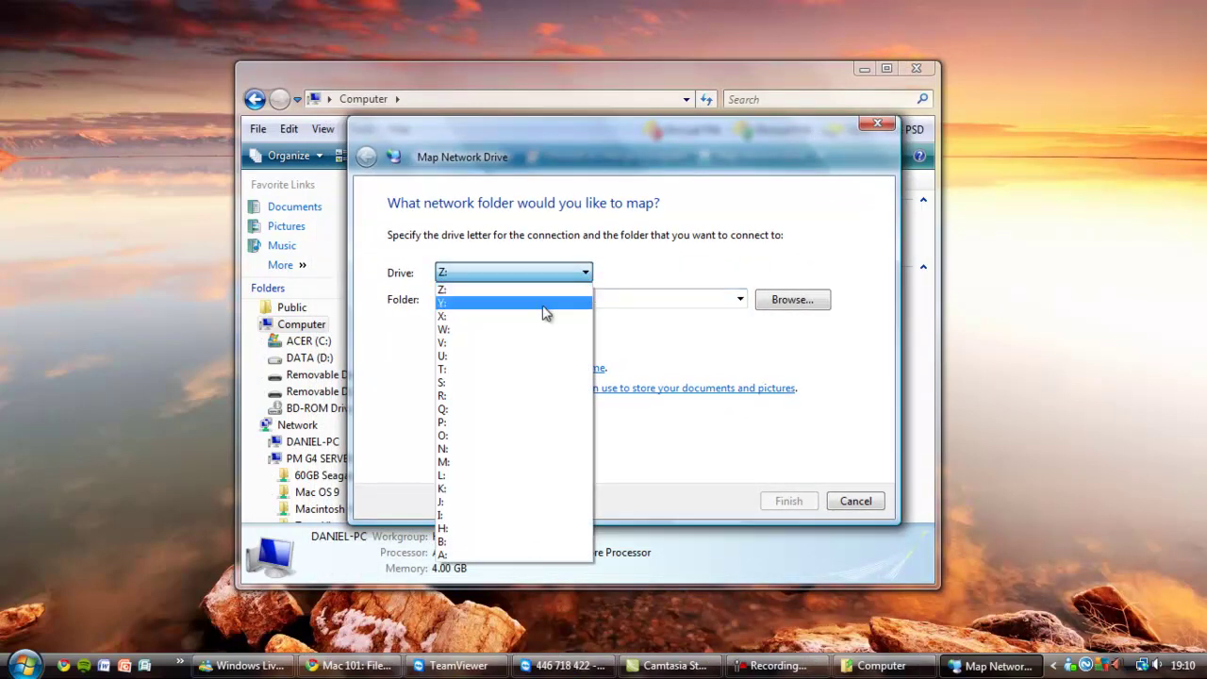
left_click(534, 289)
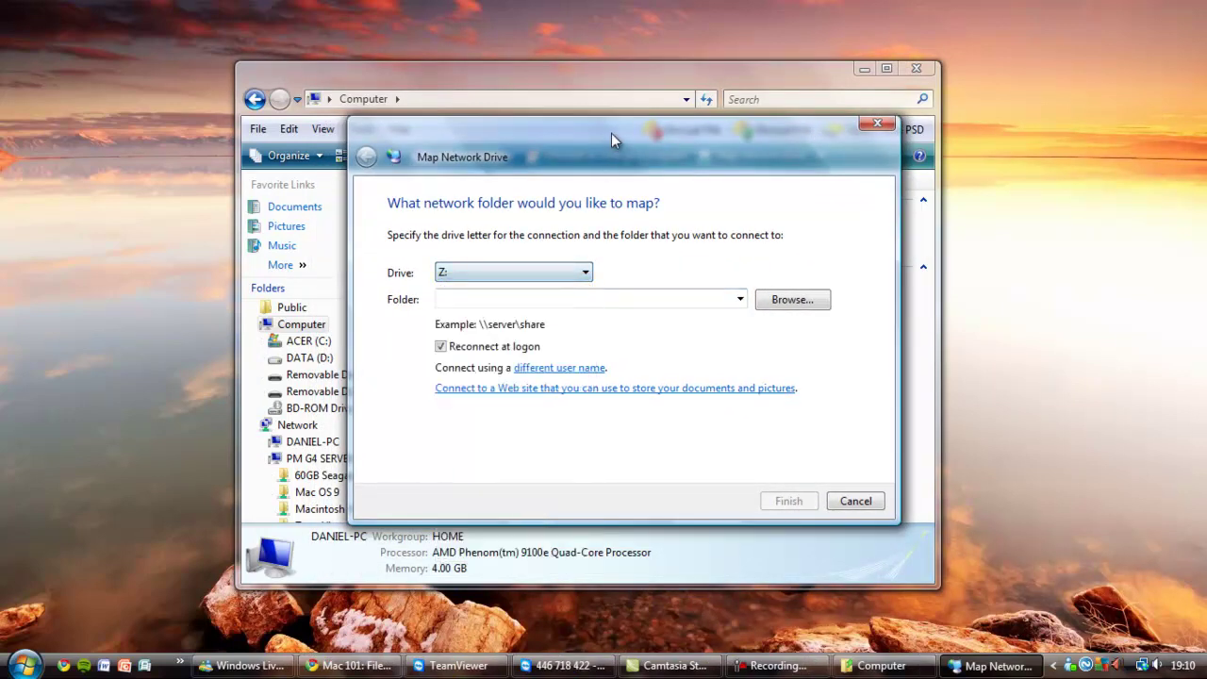
left_click_drag(611, 133, 606, 391)
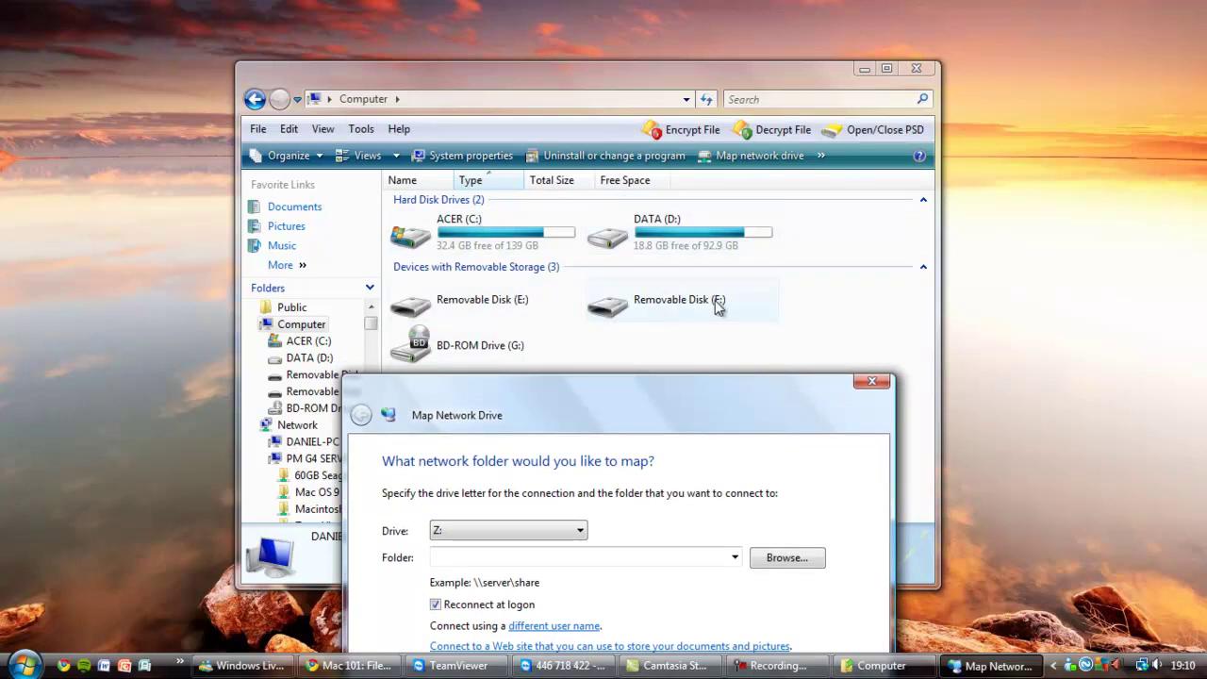
left_click_drag(543, 381, 552, 181)
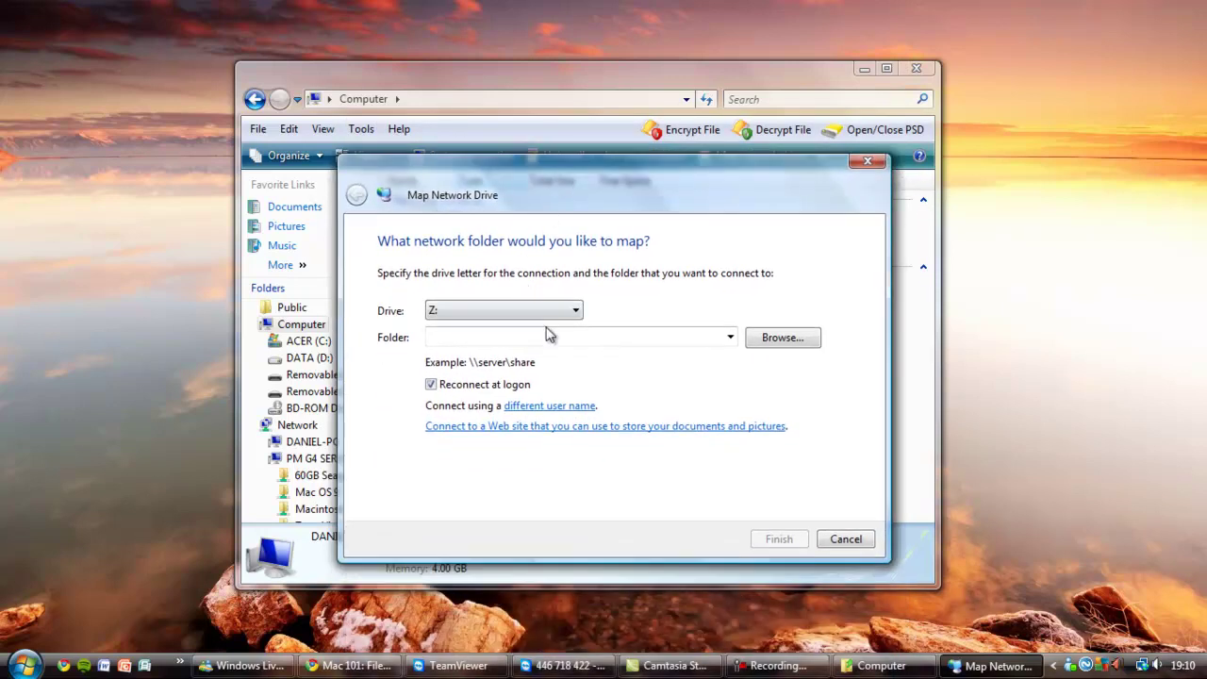
Step: Choose the 60GB Seagate share on PM G4 SERVER as the folder and finish mapping the network drive
left_click(789, 339)
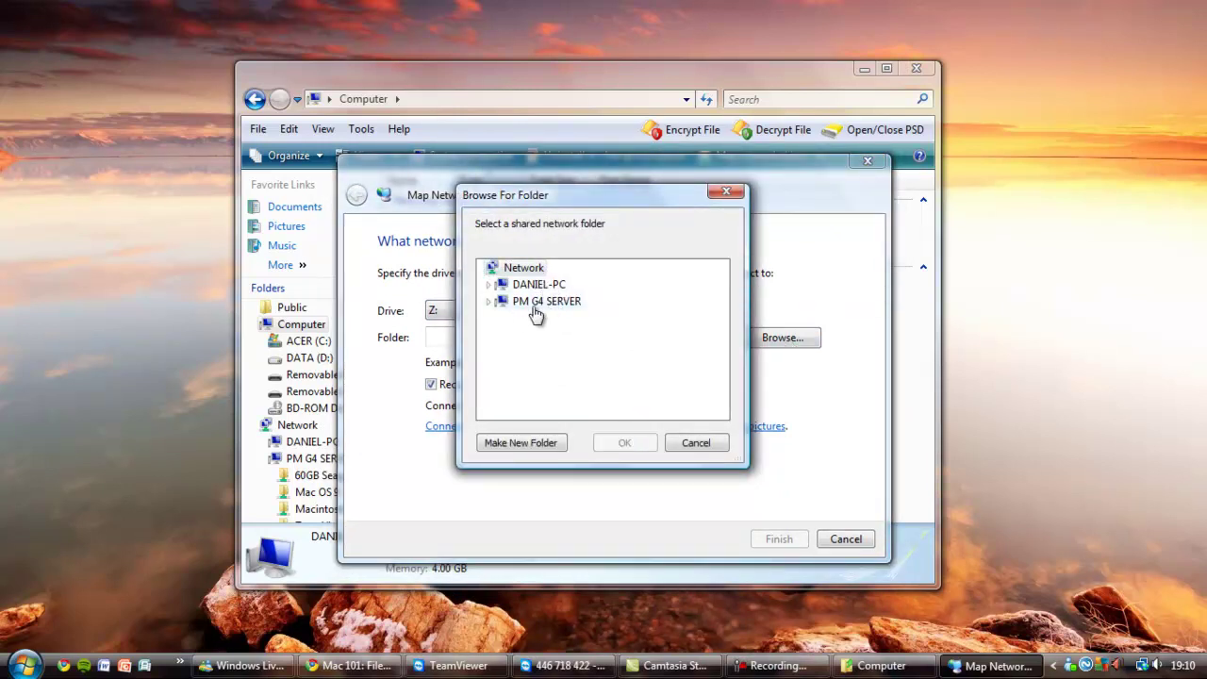
double_click(499, 301)
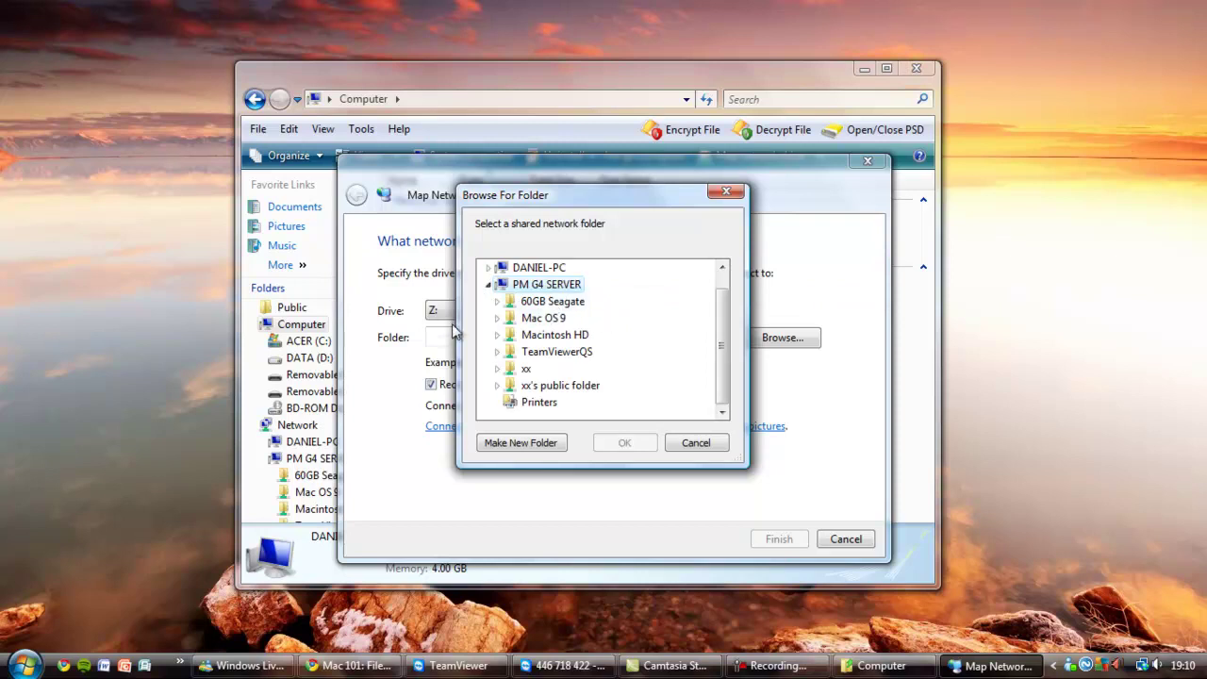
double_click(547, 301)
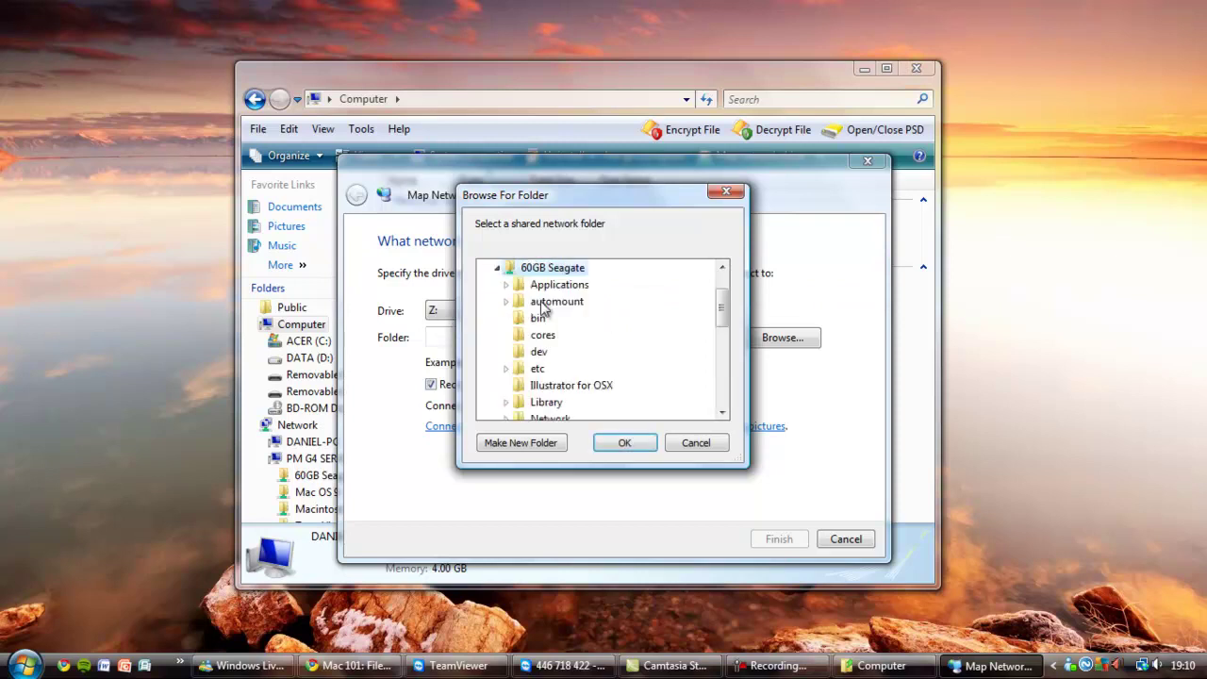
left_click(625, 444)
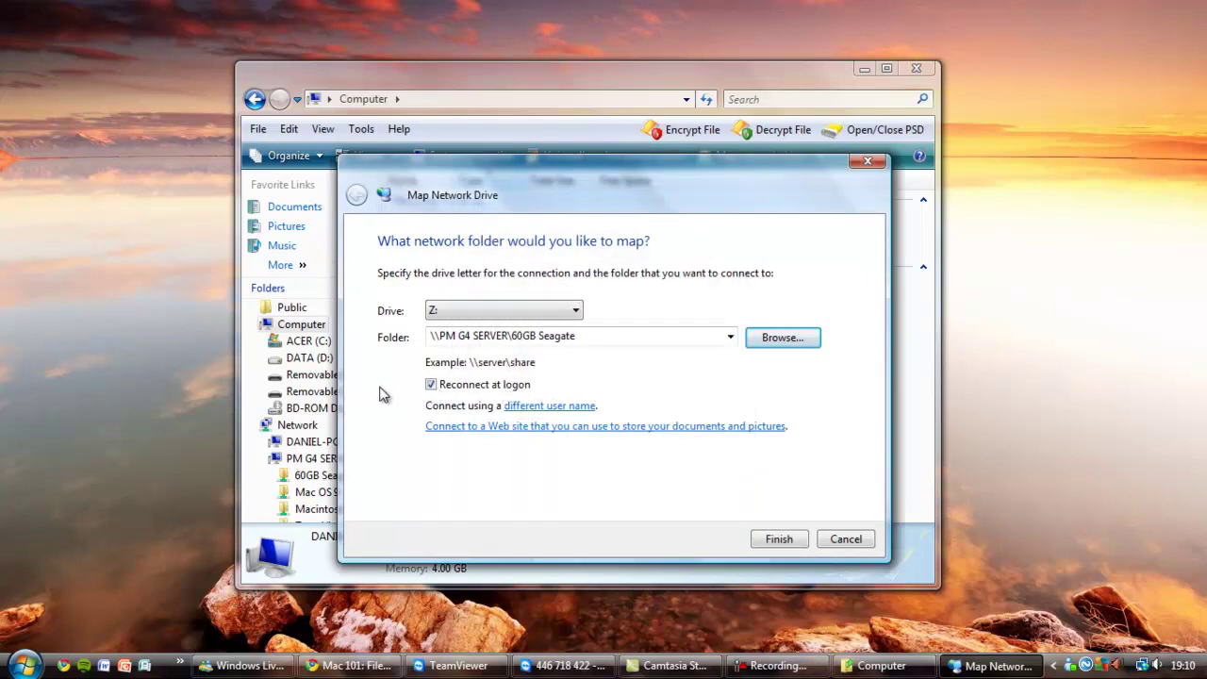
left_click(778, 539)
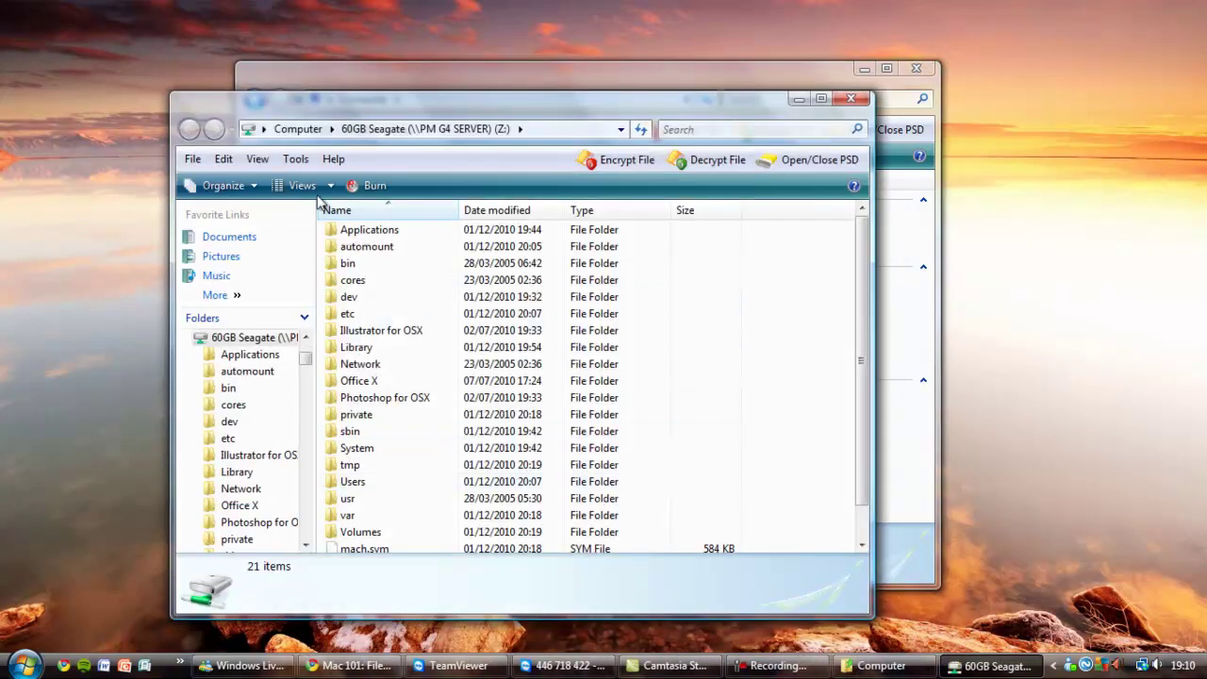
Step: Look through the folders on the mapped 60GB Seagate drive and close its window
mouse_move(860, 305)
left_mouse_down()
mouse_move(860, 322)
mouse_move(860, 305)
left_mouse_up()
scroll(422, 243, "down", 1)
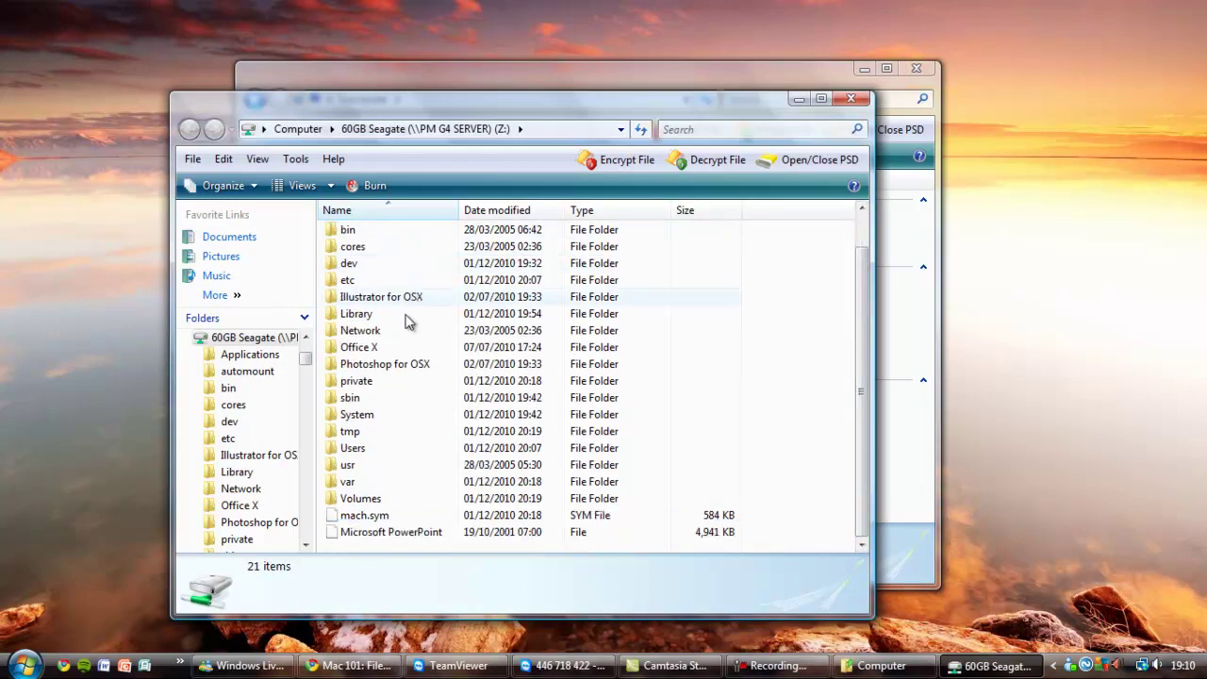
scroll(469, 472, "up", 1)
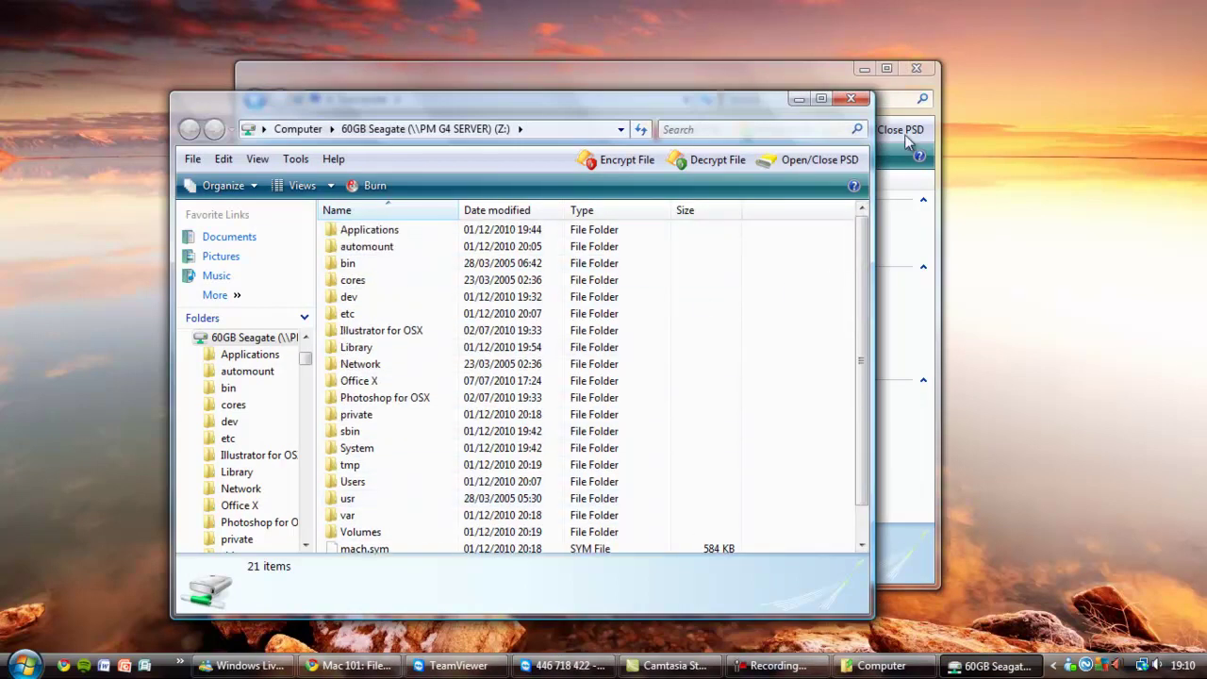
left_click(851, 100)
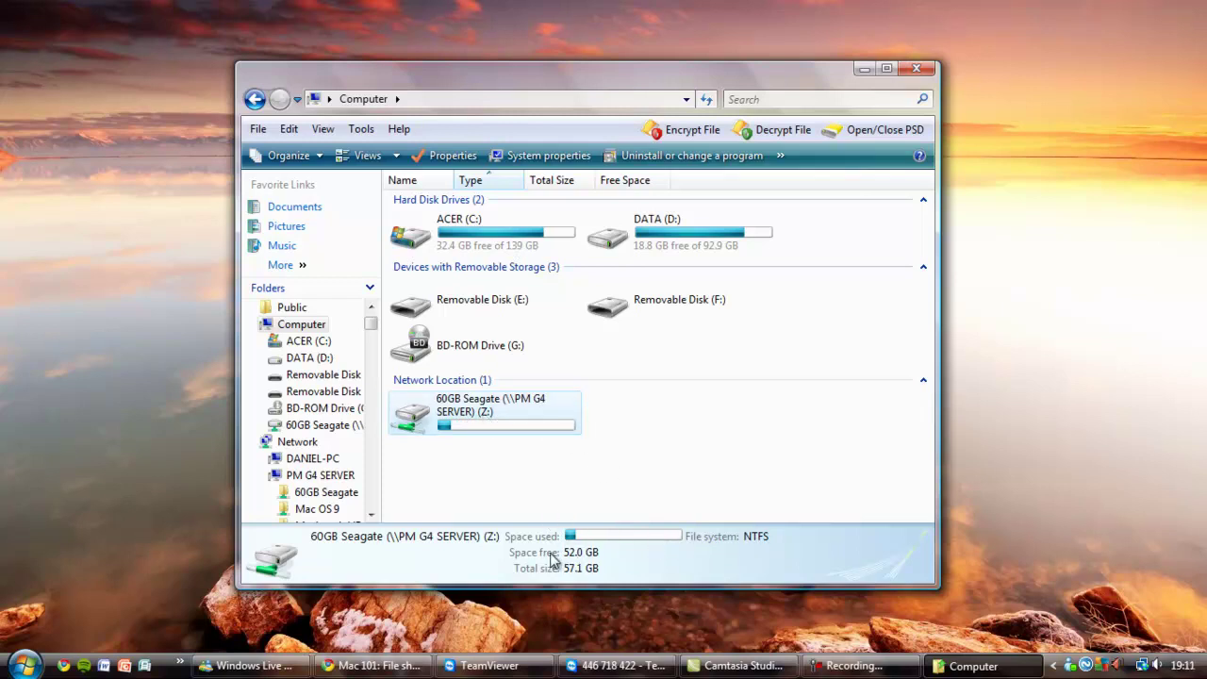
Step: Check the free space and total size of the mapped 60GB Seagate drive in the Computer folder
left_click(594, 480)
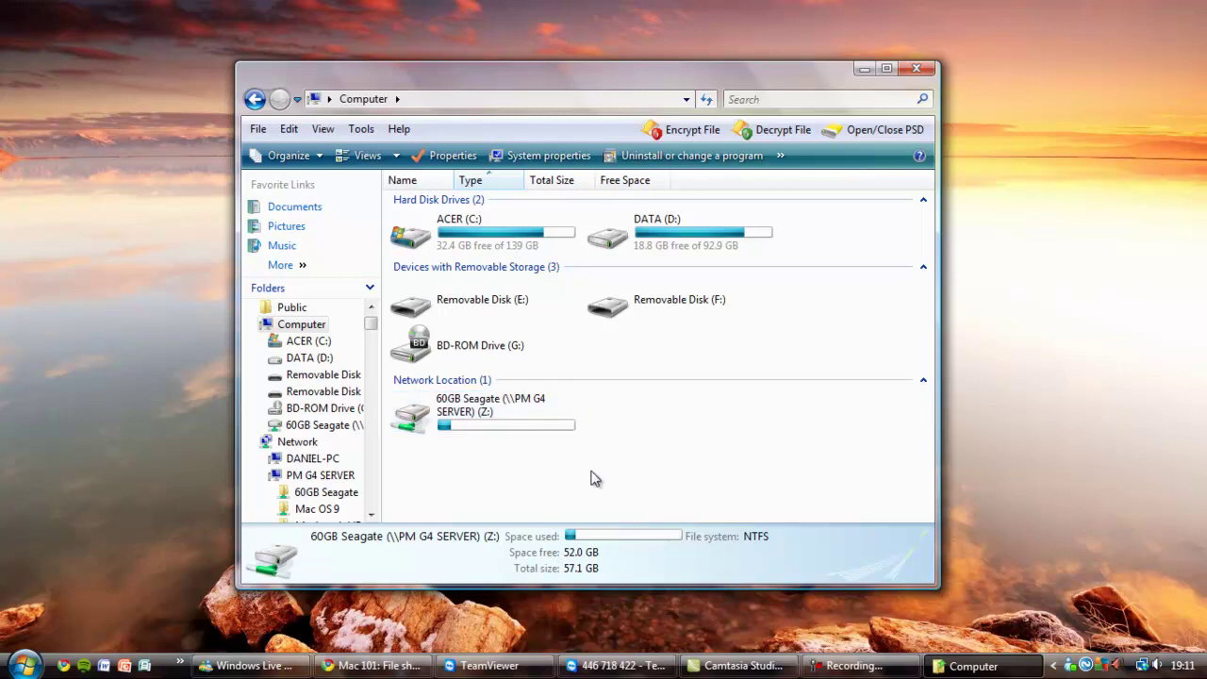
mouse_move(503, 413)
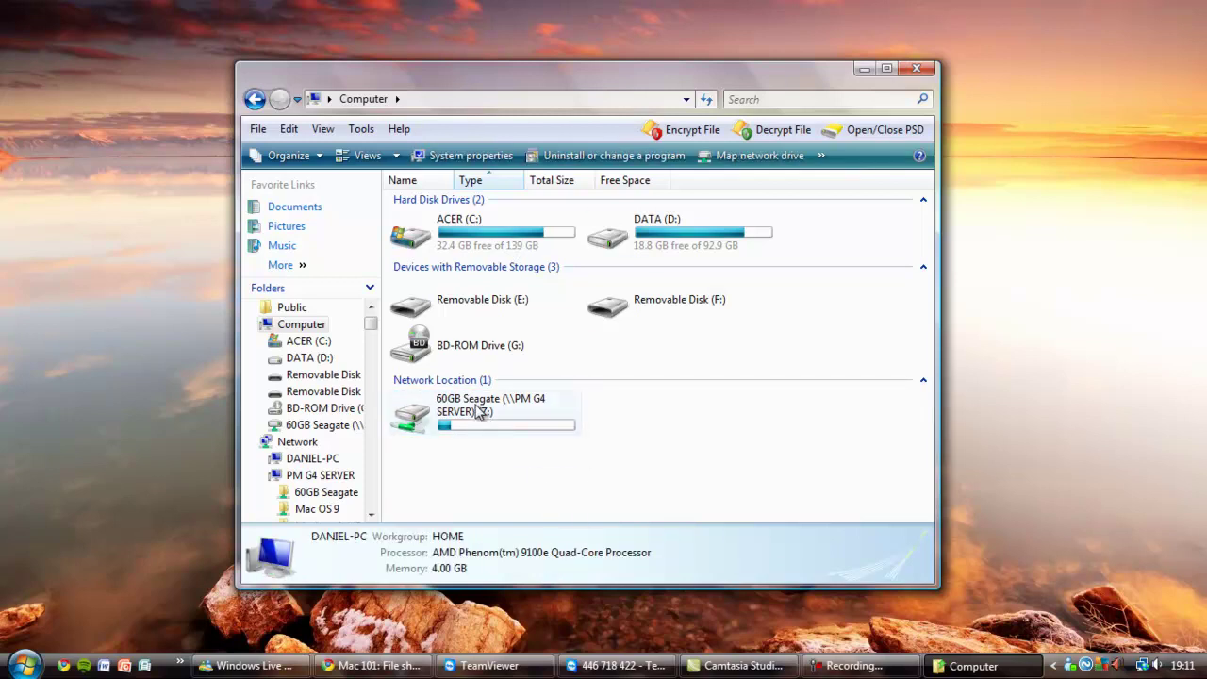
mouse_move(567, 432)
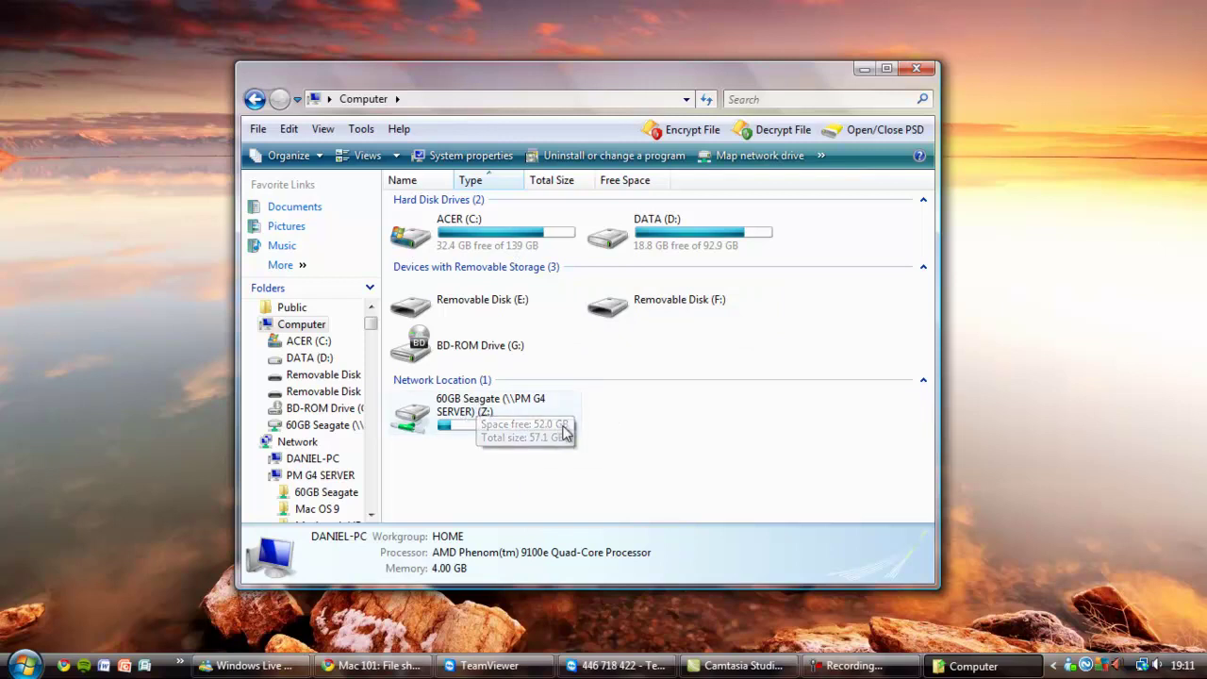
mouse_move(471, 230)
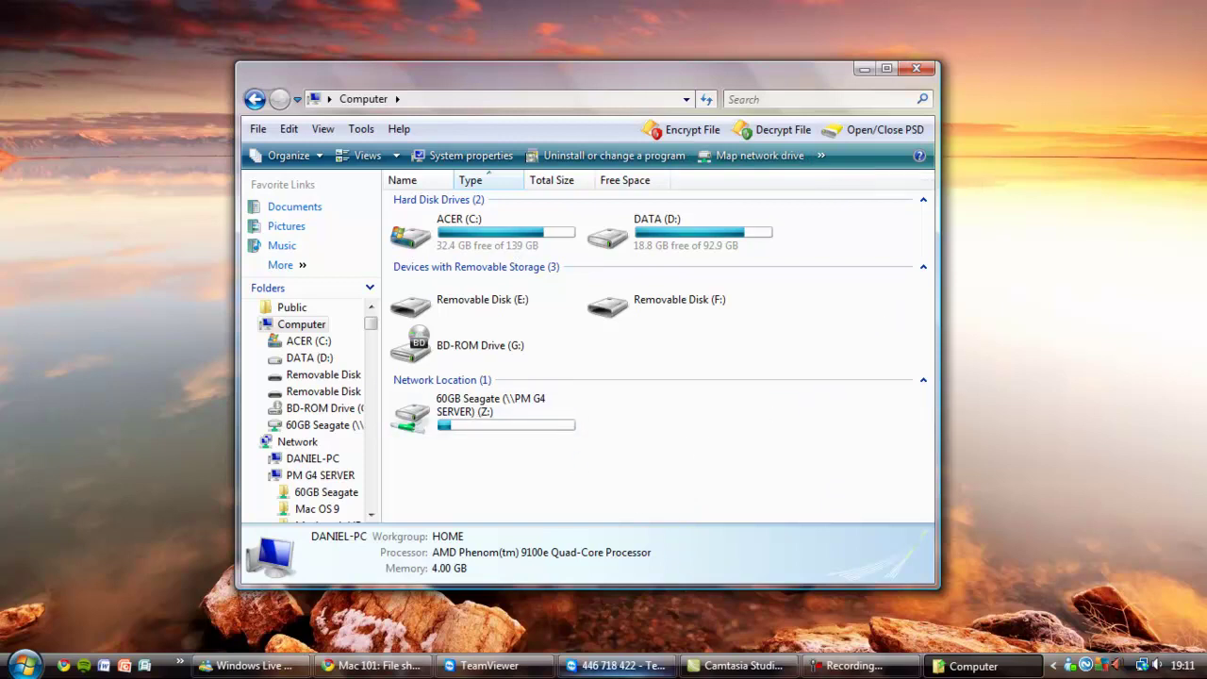
Step: Switch to the TeamViewer session, reopen System Preferences to review the Mac's shared folders, and minimise the session
left_click(623, 665)
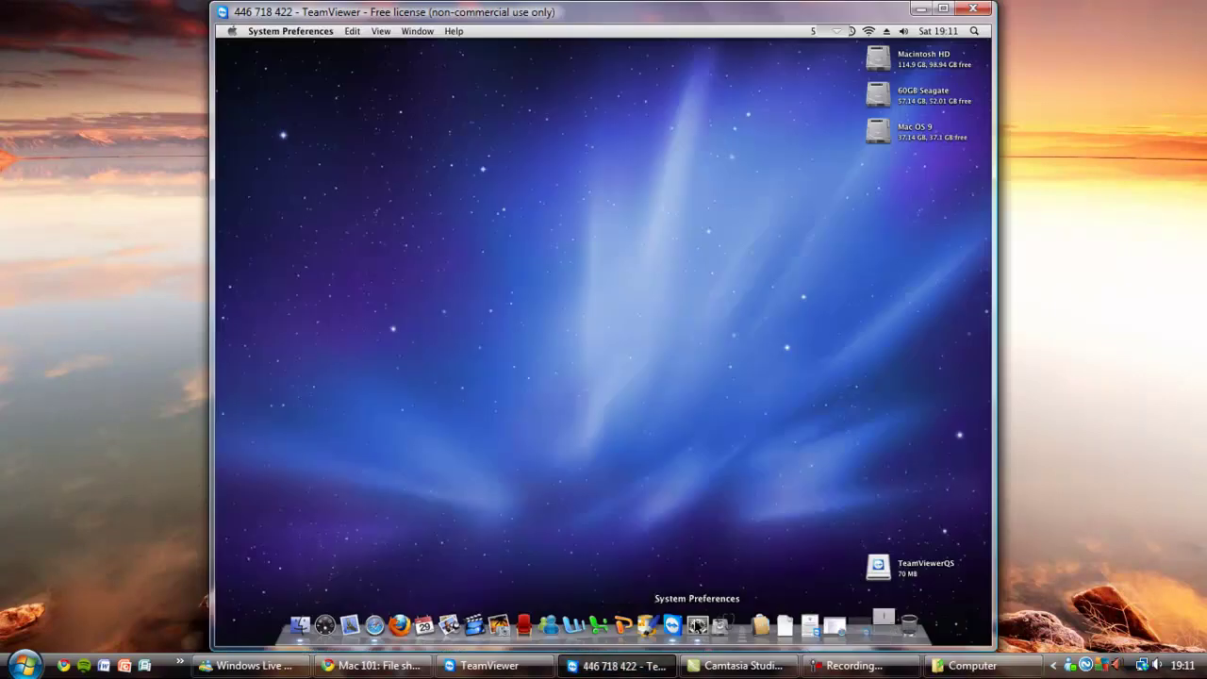
left_click(697, 625)
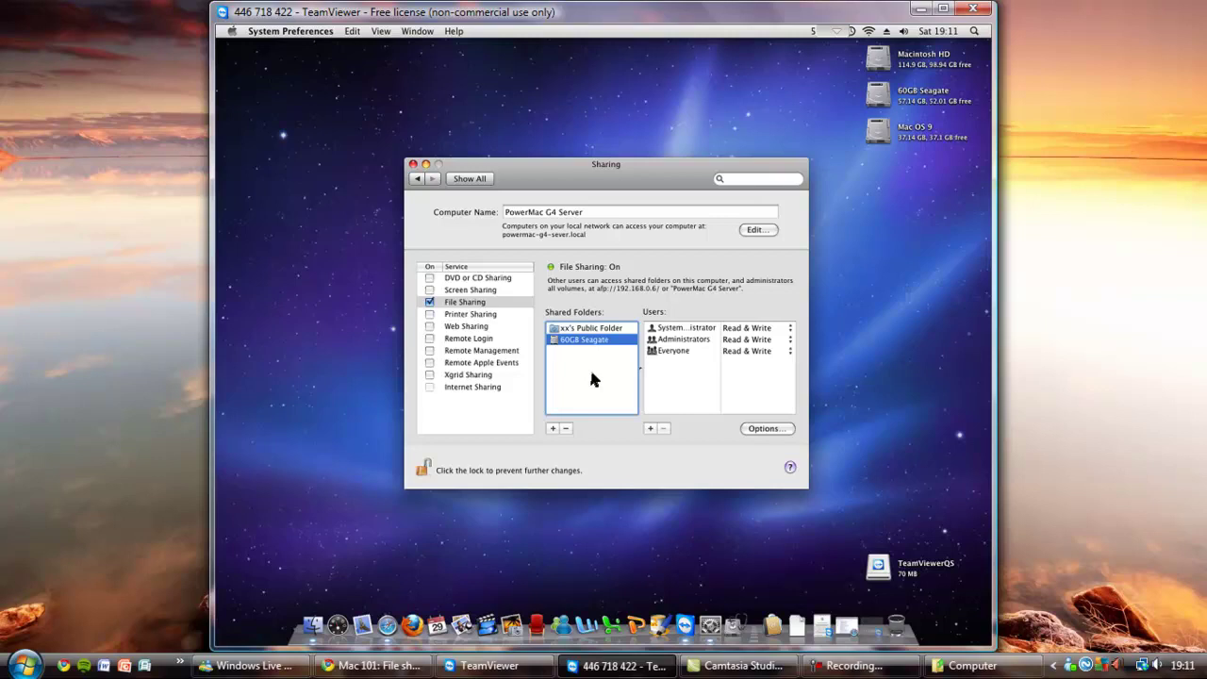
left_click(923, 13)
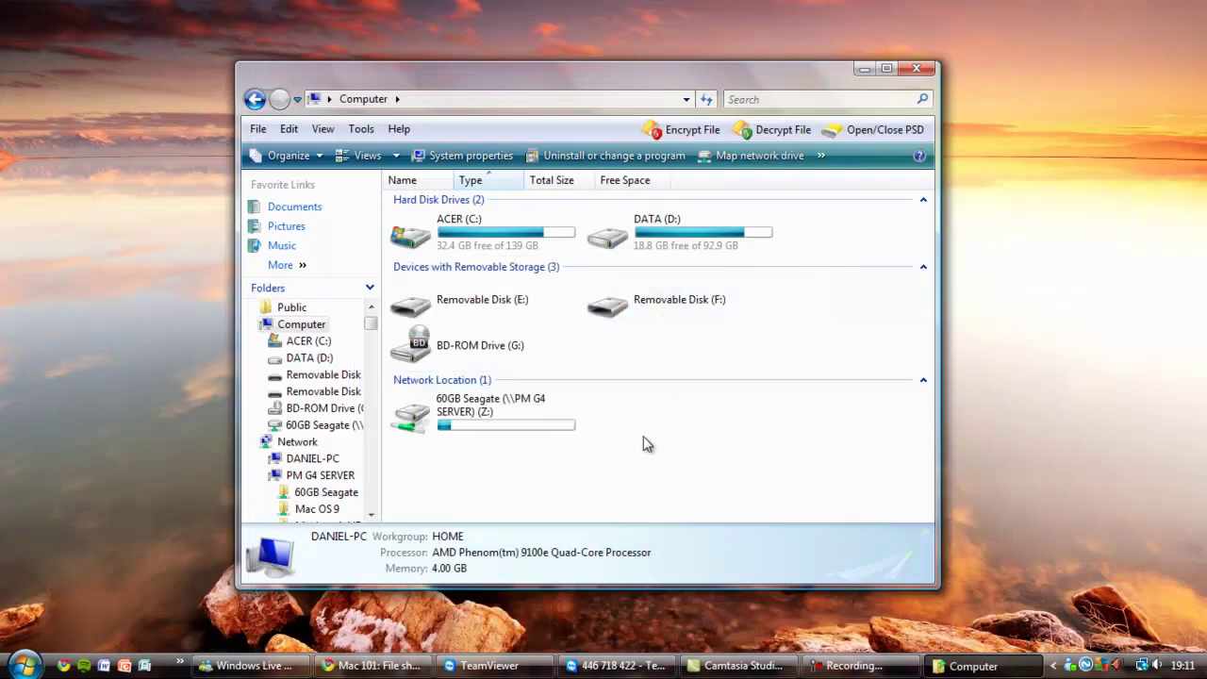